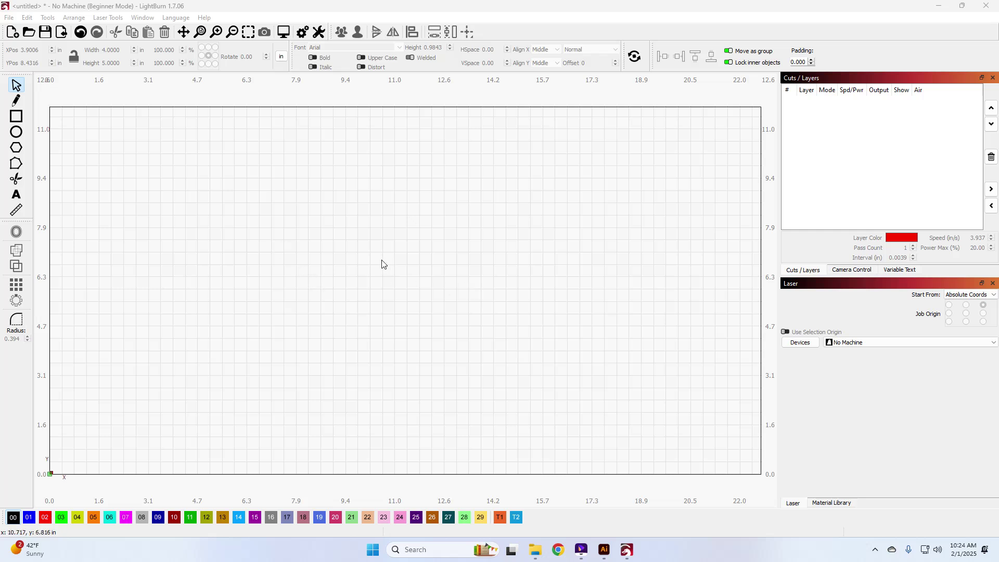
Import the PM Stats file from the SVG folder of Baby Milestones-Victorian Final onto the empty workspace
{"action": "left_click", "coordinate": [63, 33]}
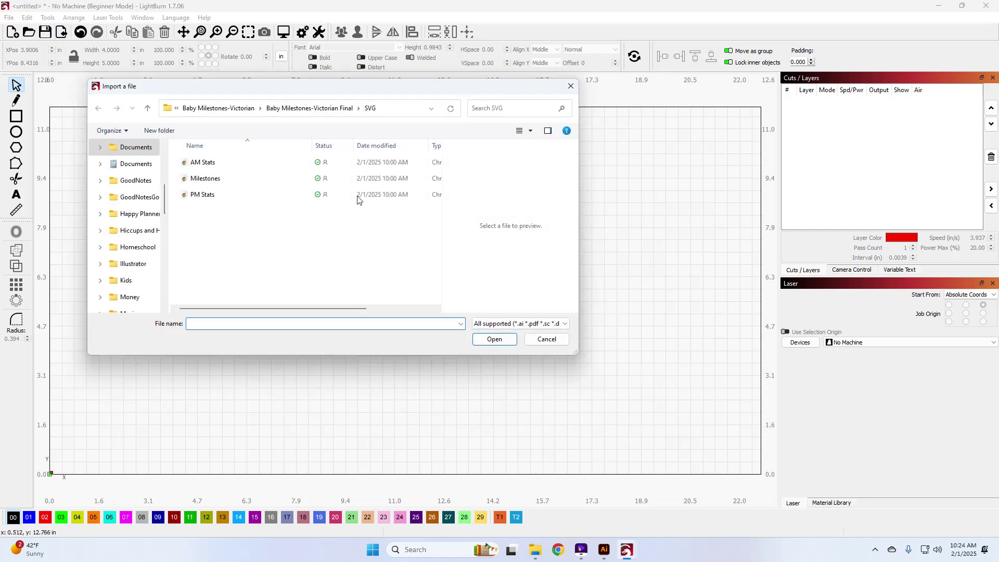
{"action": "left_click", "coordinate": [327, 112]}
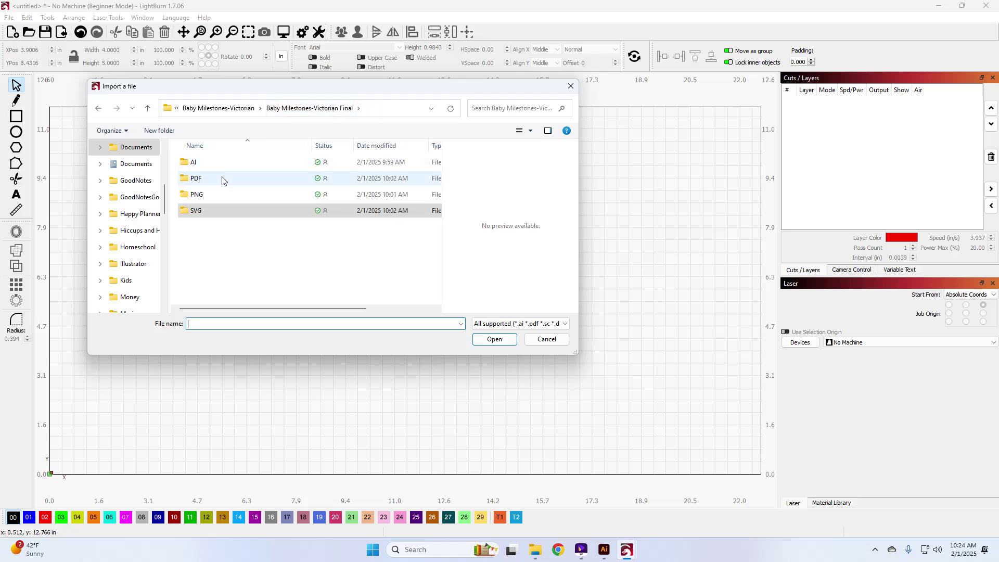
{"action": "left_click", "coordinate": [221, 208]}
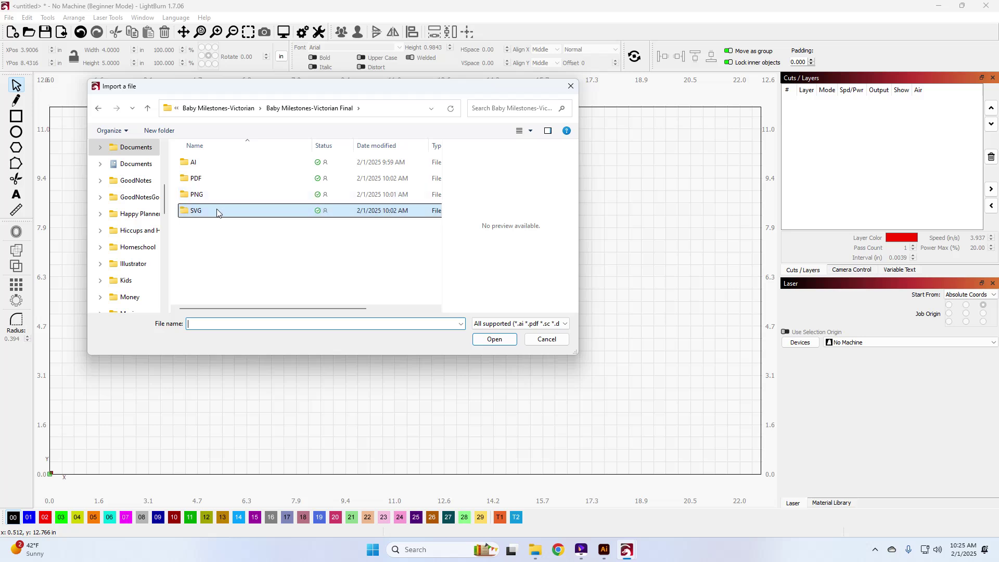
{"action": "double_click", "coordinate": [217, 211]}
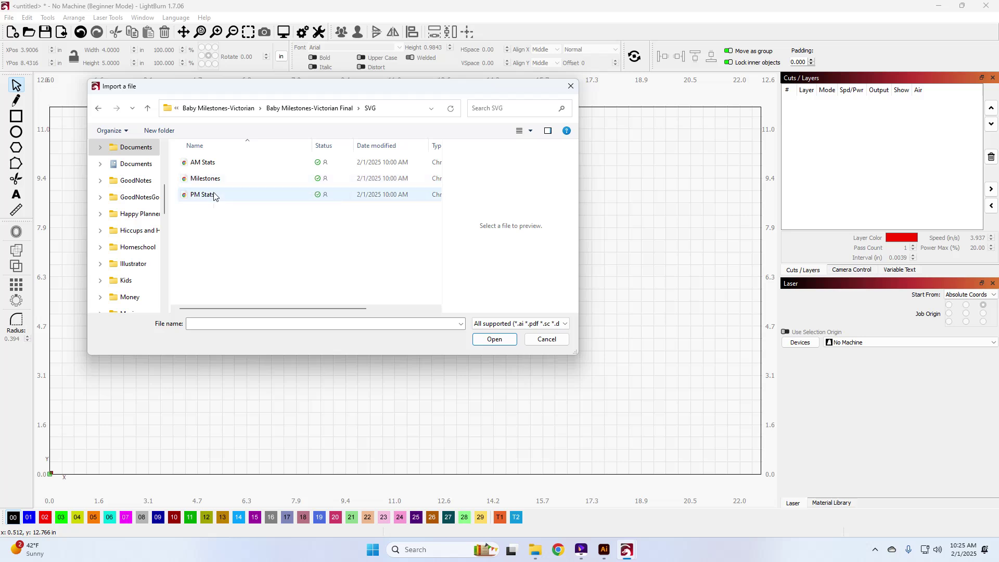
{"action": "double_click", "coordinate": [213, 195]}
{"action": "left_click", "coordinate": [618, 263]}
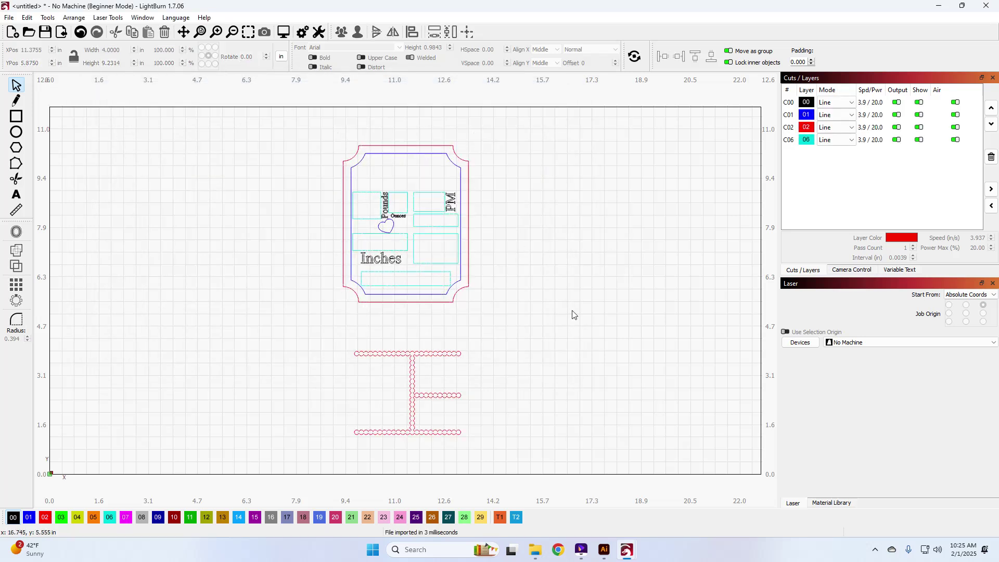
Move the plaque design to the upper-left corner of the work area and delete the separate circle-chain dividers below it
{"action": "left_click_drag", "start_coordinate": [534, 326], "coordinate": [283, 115]}
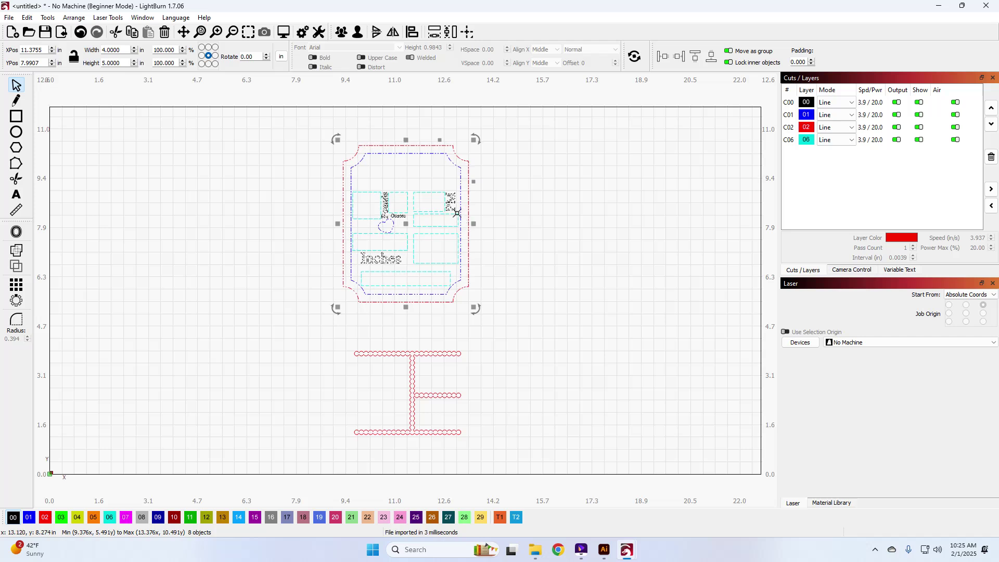
{"action": "left_click_drag", "start_coordinate": [441, 212], "coordinate": [178, 195]}
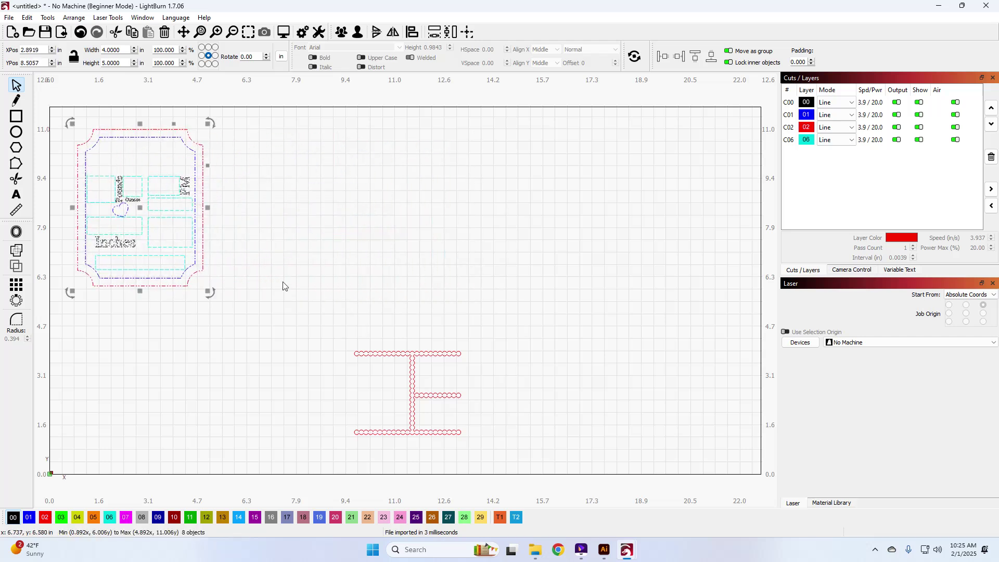
{"action": "left_click_drag", "start_coordinate": [429, 309], "coordinate": [478, 411]}
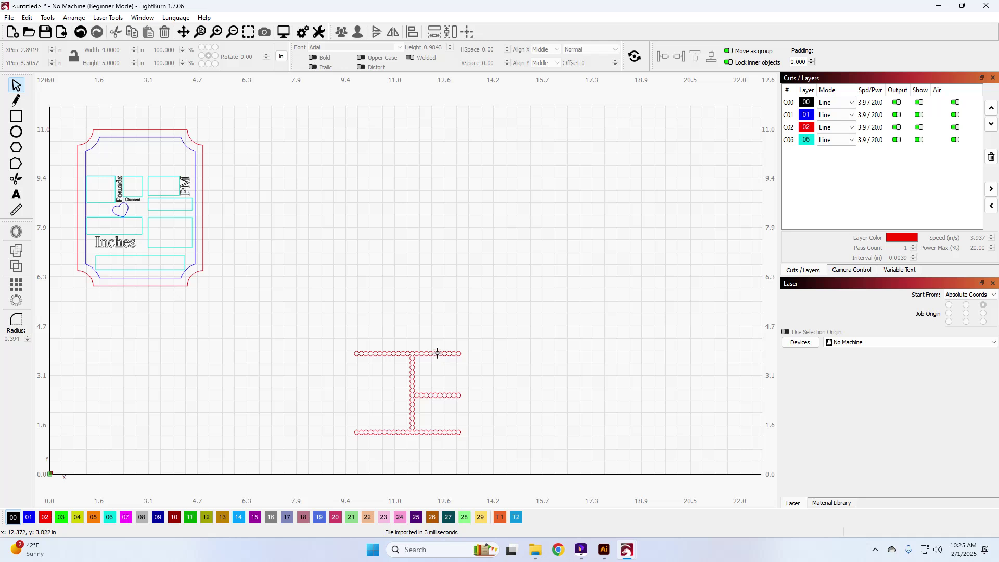
{"action": "left_click", "coordinate": [438, 353]}
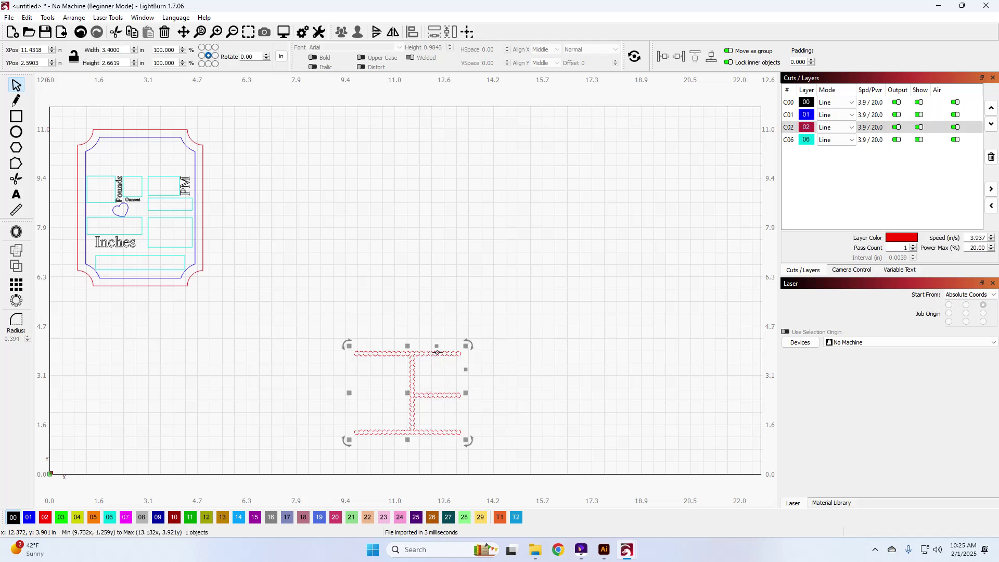
{"action": "key", "text": "Delete"}
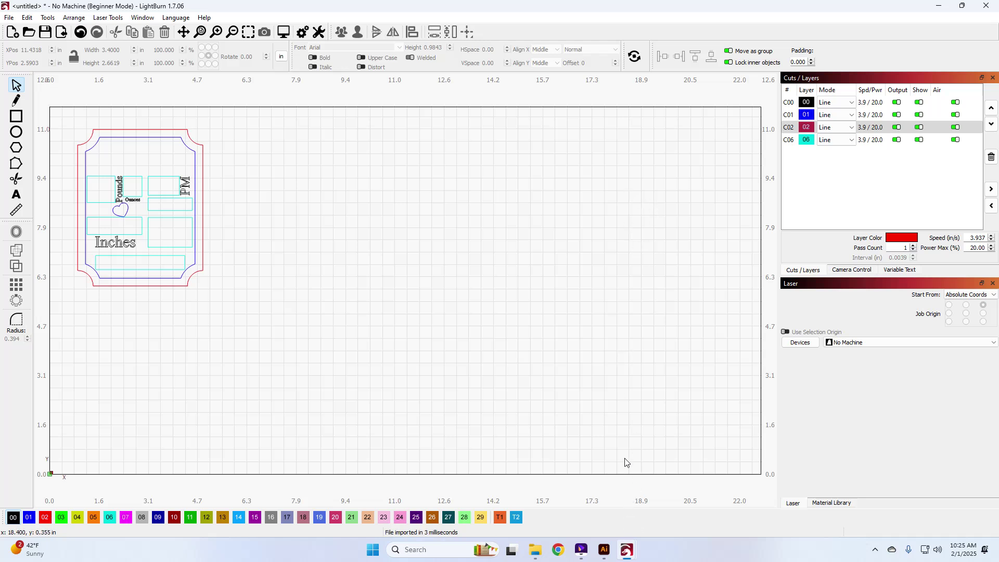
Switch to the lightburn stats project and examine the fonts and sizes of its name, weight, length, date, time and weekday texts
{"action": "mouse_move", "coordinate": [628, 556]}
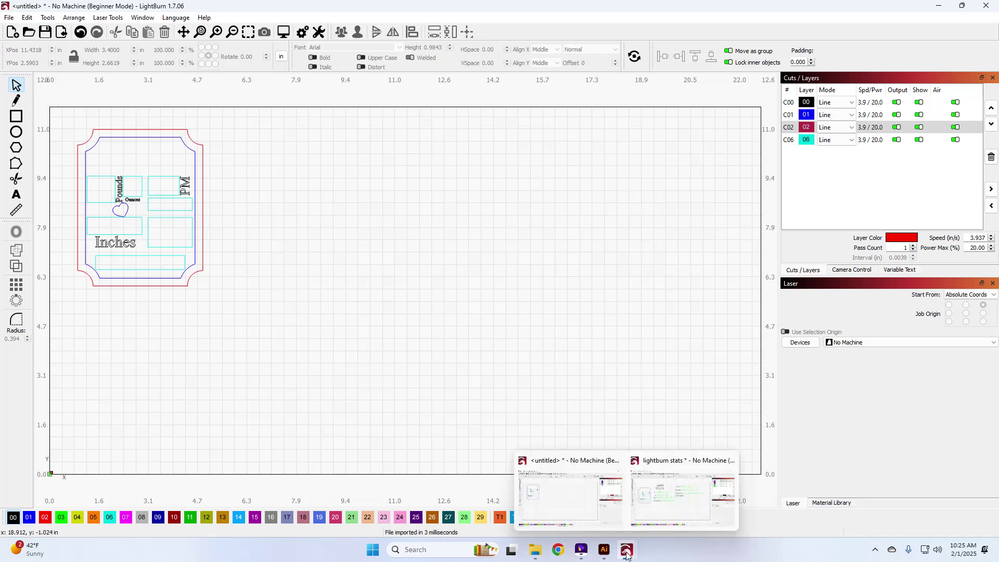
{"action": "left_click", "coordinate": [649, 526]}
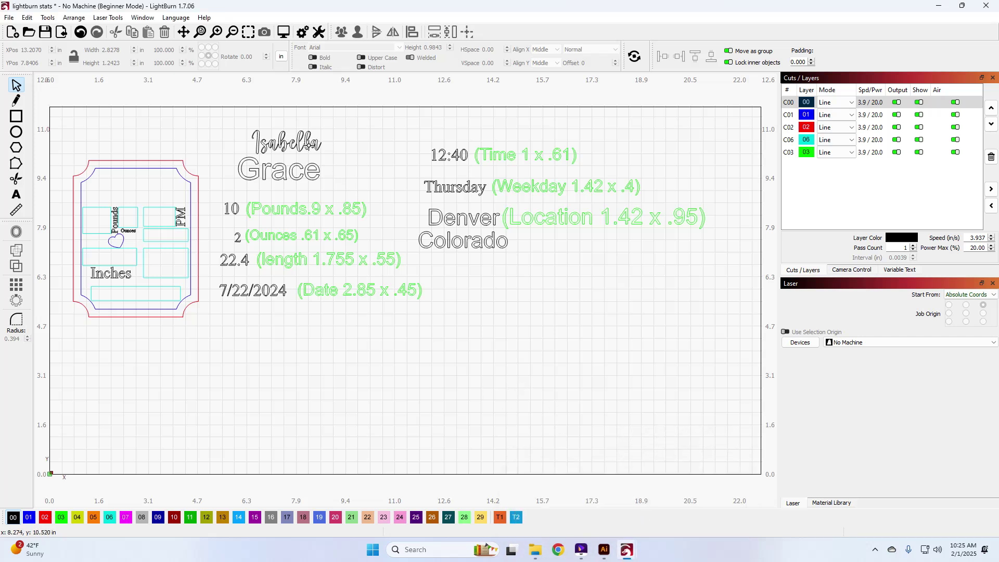
{"action": "left_click", "coordinate": [300, 140]}
{"action": "left_click", "coordinate": [284, 166]}
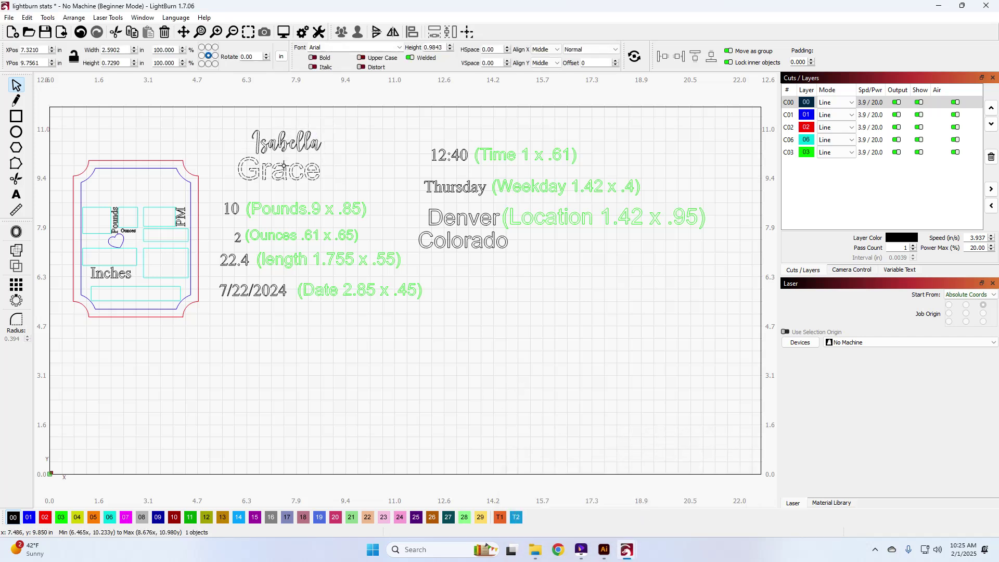
{"action": "left_click", "coordinate": [234, 208]}
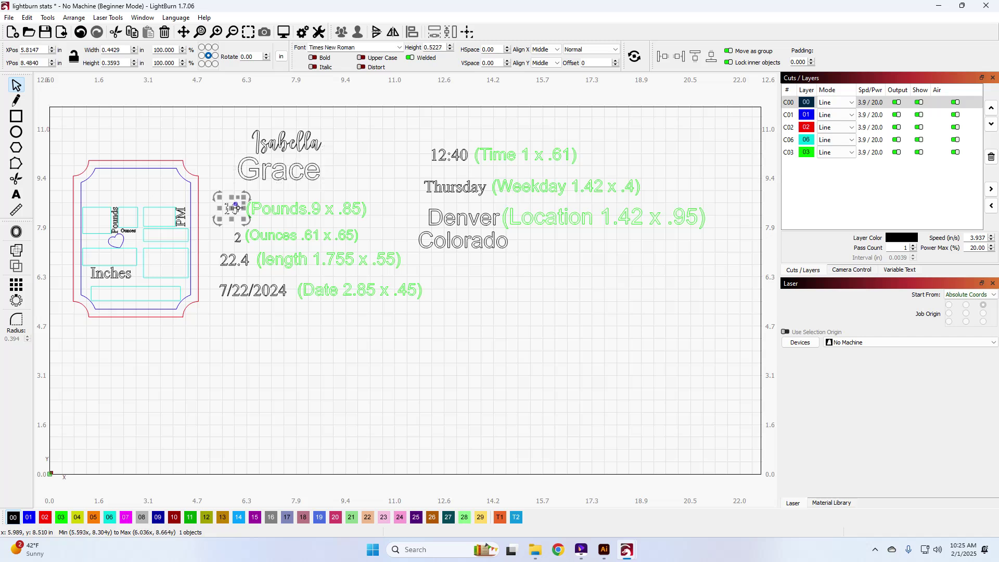
{"action": "left_click", "coordinate": [237, 240]}
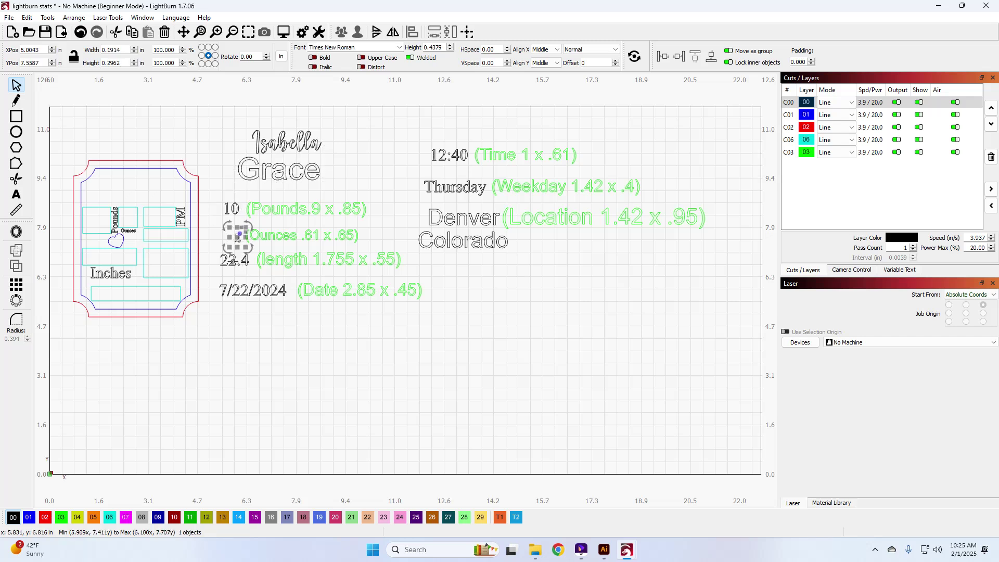
{"action": "left_click", "coordinate": [255, 289]}
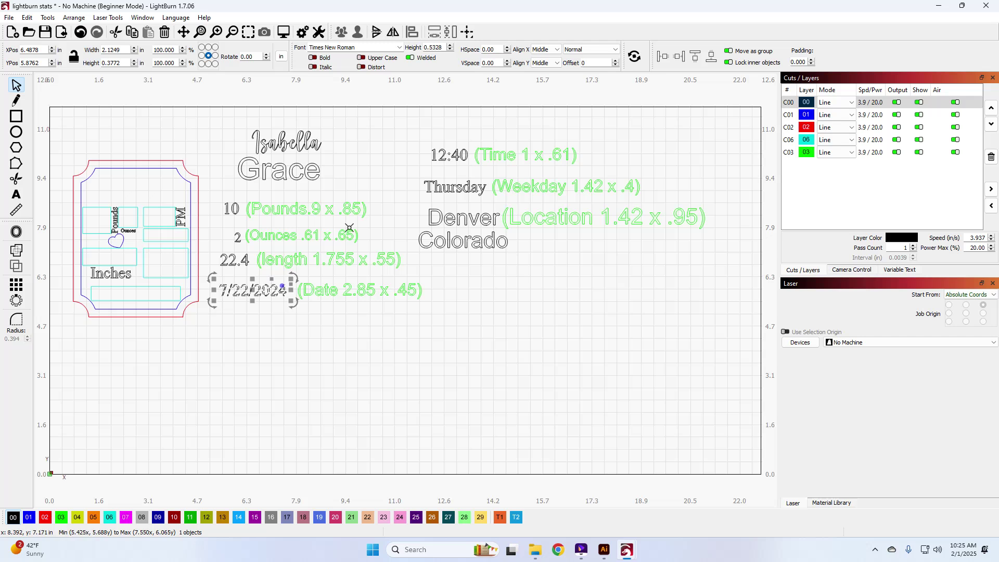
{"action": "left_click", "coordinate": [443, 155]}
{"action": "left_click", "coordinate": [430, 187]}
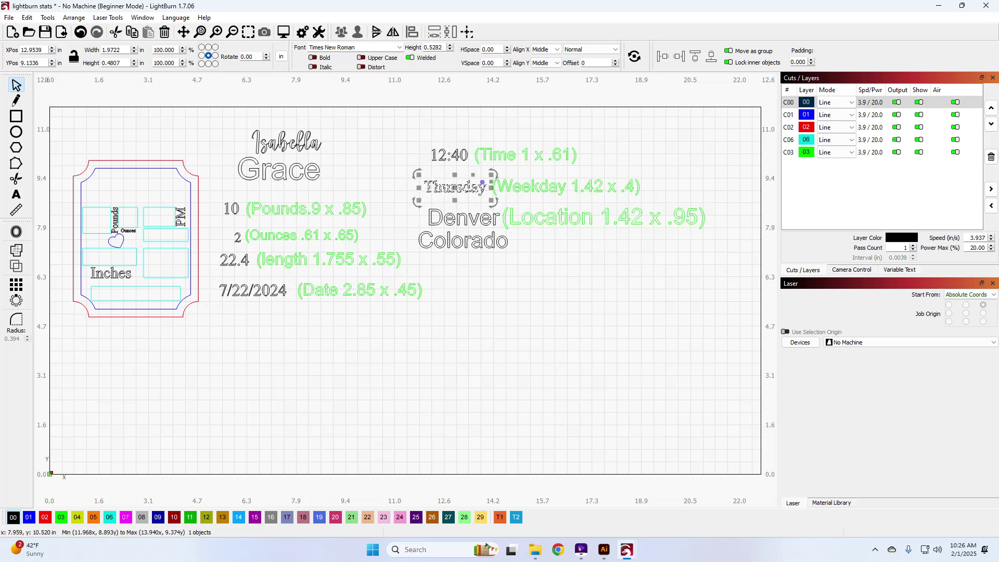
{"action": "left_click", "coordinate": [295, 149]}
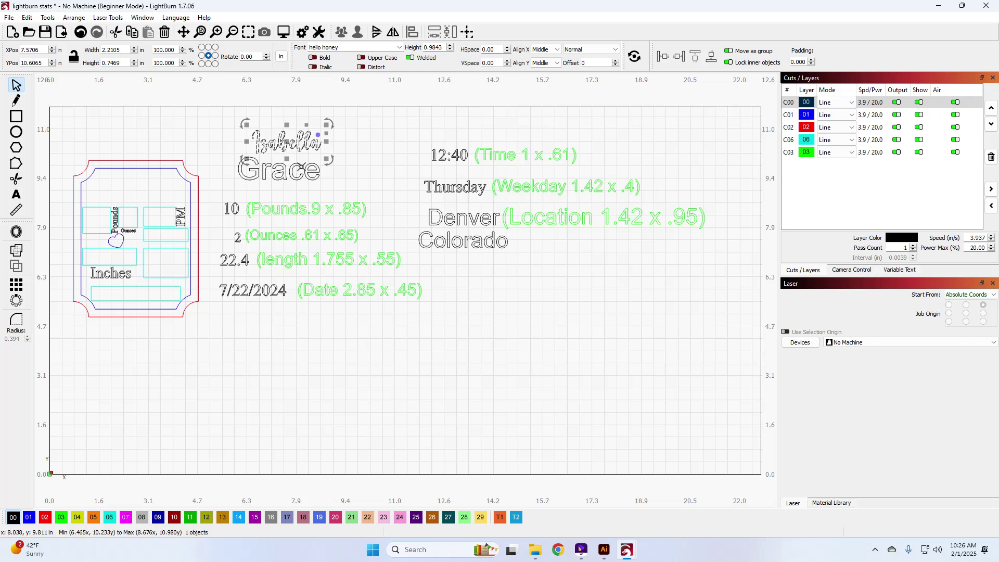
{"action": "left_click", "coordinate": [301, 167]}
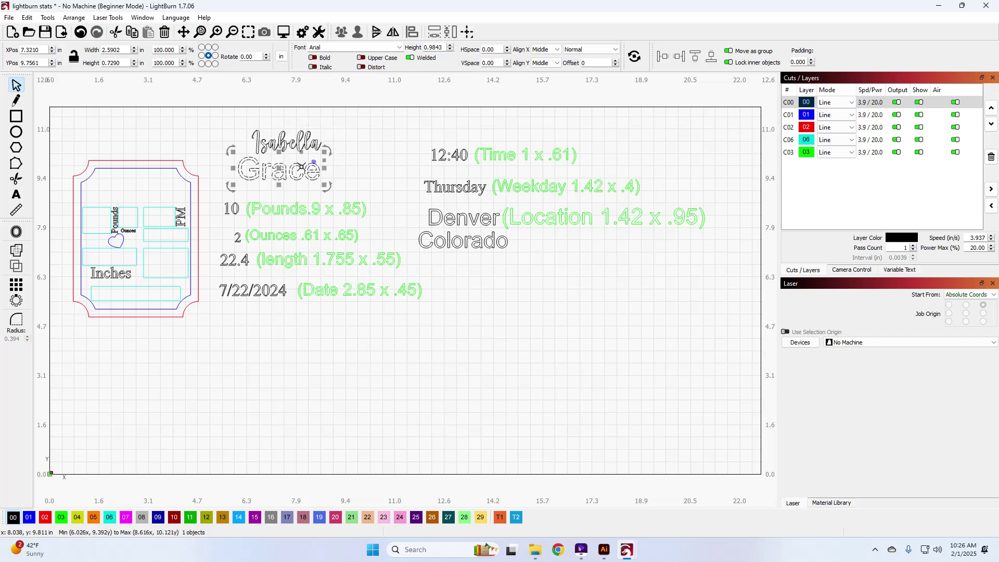
{"action": "left_click", "coordinate": [238, 236]}
{"action": "left_click", "coordinate": [238, 236]}
{"action": "left_click", "coordinate": [236, 260]}
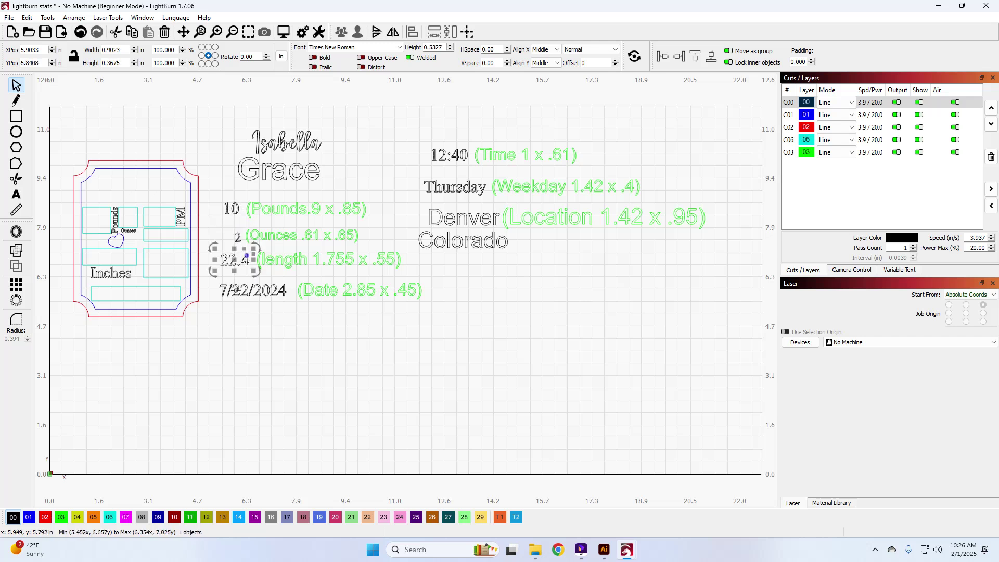
{"action": "left_click", "coordinate": [250, 290]}
{"action": "left_click", "coordinate": [250, 290]}
{"action": "left_click", "coordinate": [454, 155]}
{"action": "left_click", "coordinate": [453, 187]}
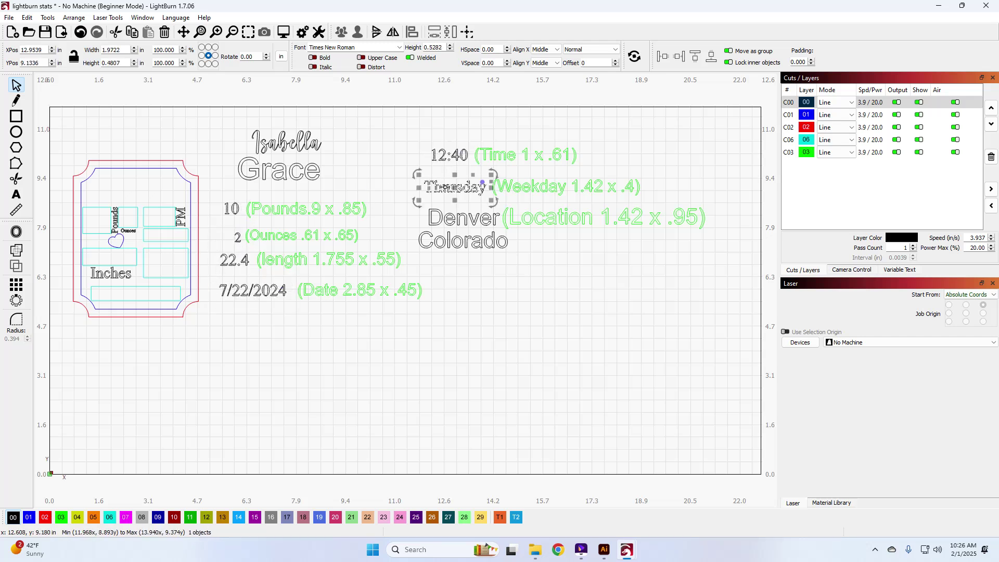
{"action": "left_click", "coordinate": [453, 187]}
Examine the green size notes beside the pounds, date and length texts
{"action": "left_click", "coordinate": [358, 192]}
{"action": "left_click", "coordinate": [354, 209]}
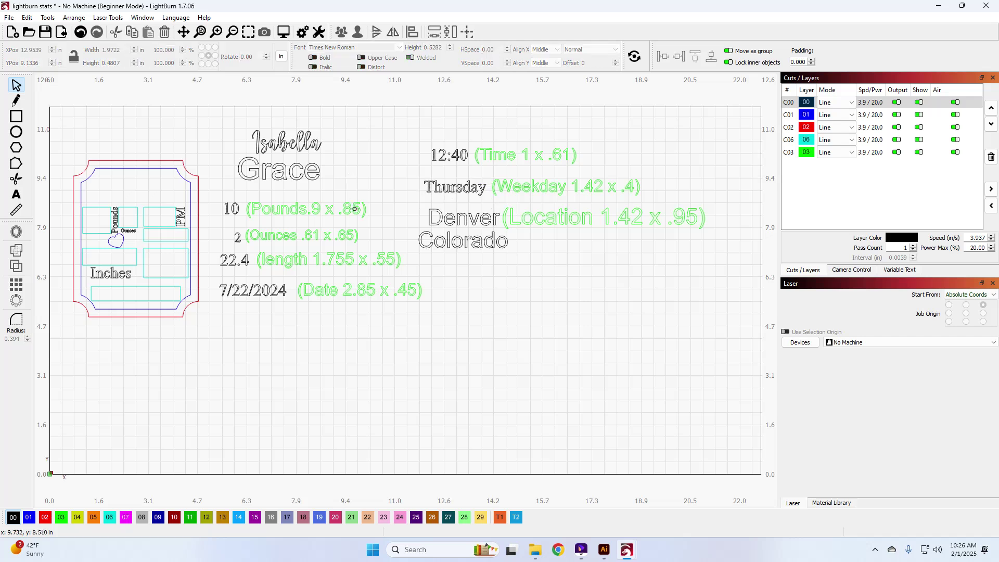
{"action": "left_click", "coordinate": [357, 208]}
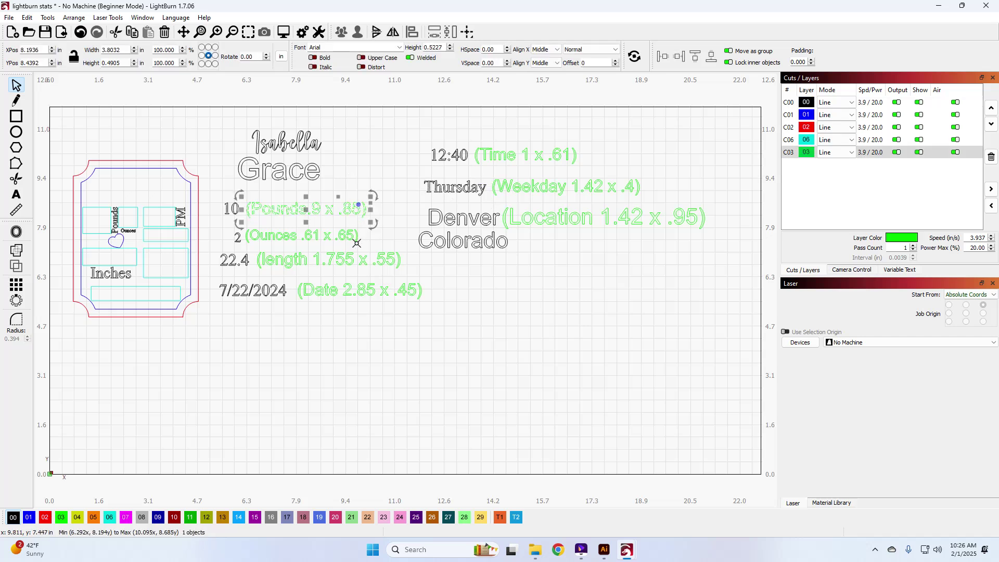
{"action": "left_click", "coordinate": [385, 186]}
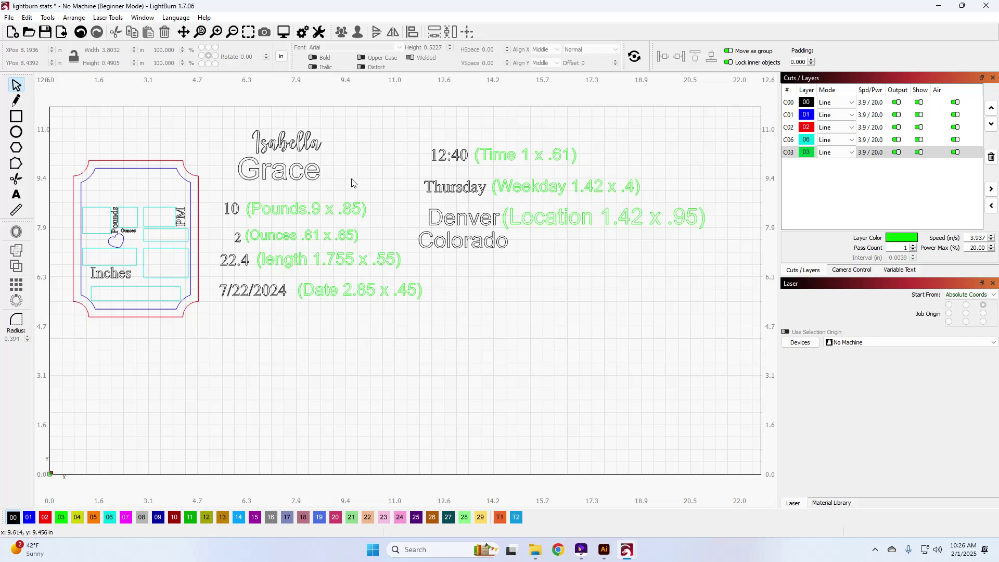
{"action": "left_click", "coordinate": [411, 289]}
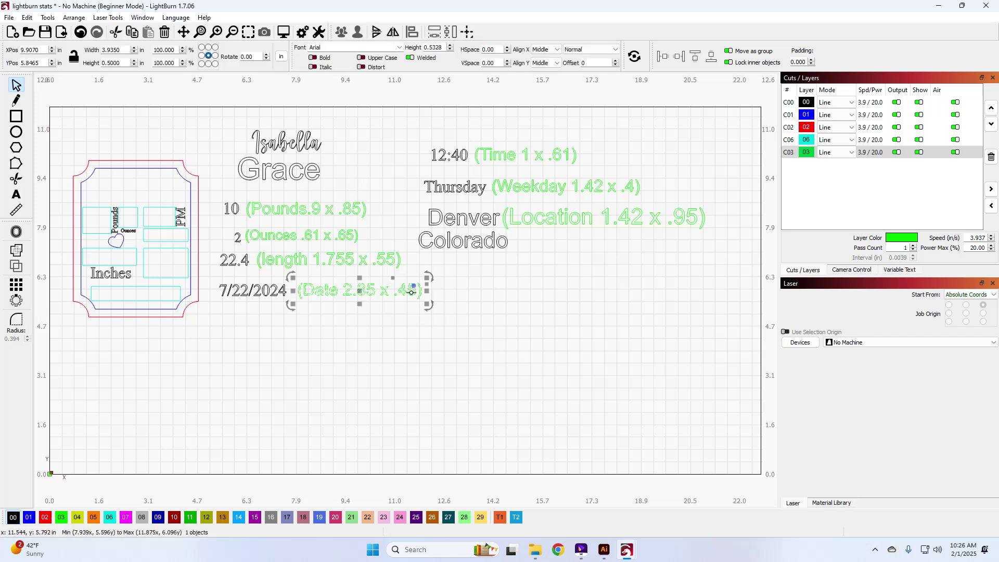
{"action": "left_click", "coordinate": [387, 259]}
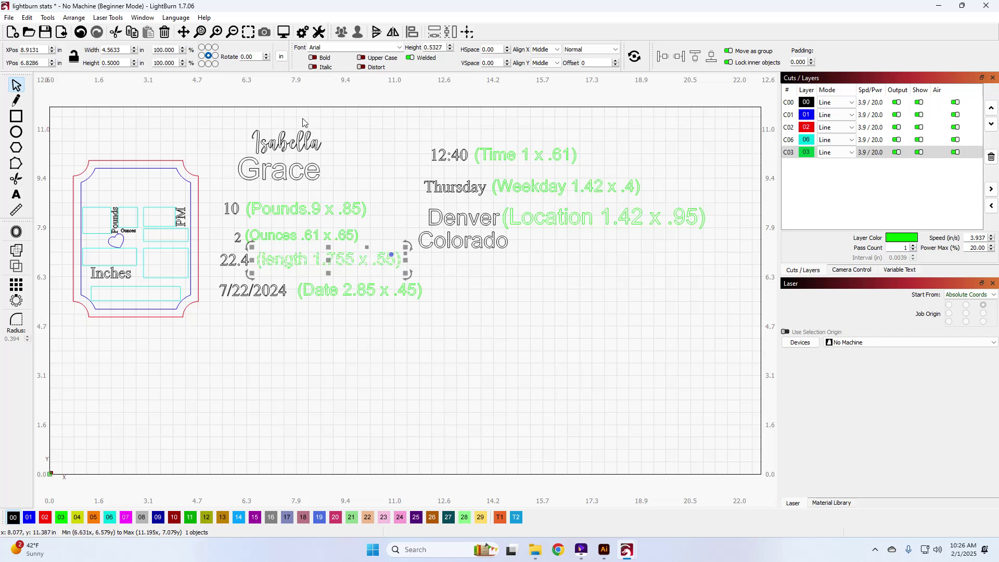
Move the first-name and middle-name texts onto the blank upper area of the plaque
{"action": "left_click_drag", "start_coordinate": [336, 136], "coordinate": [499, 147]}
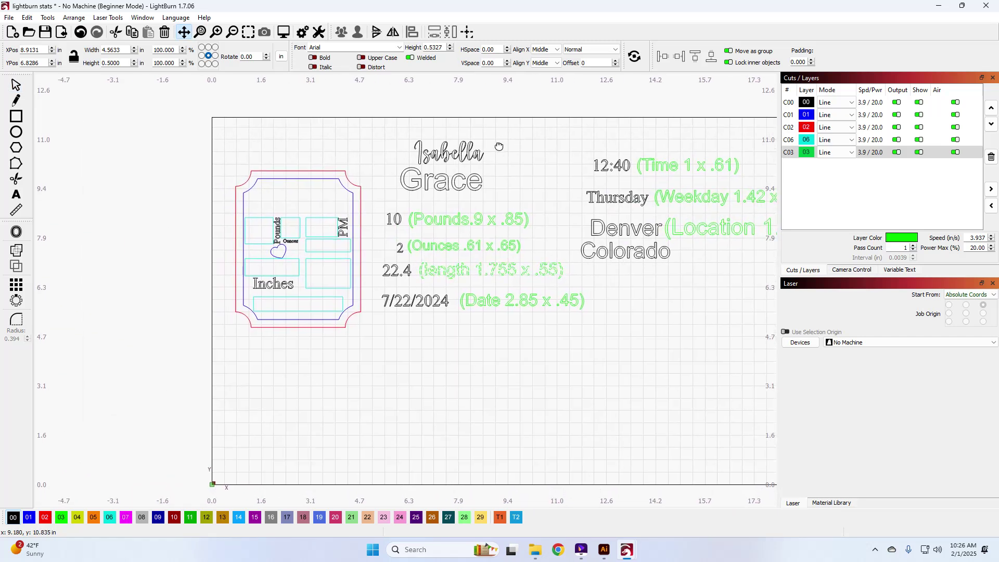
{"action": "key", "text": "Escape"}
{"action": "scroll", "coordinate": [455, 201], "scroll_direction": "up", "scroll_amount": 3}
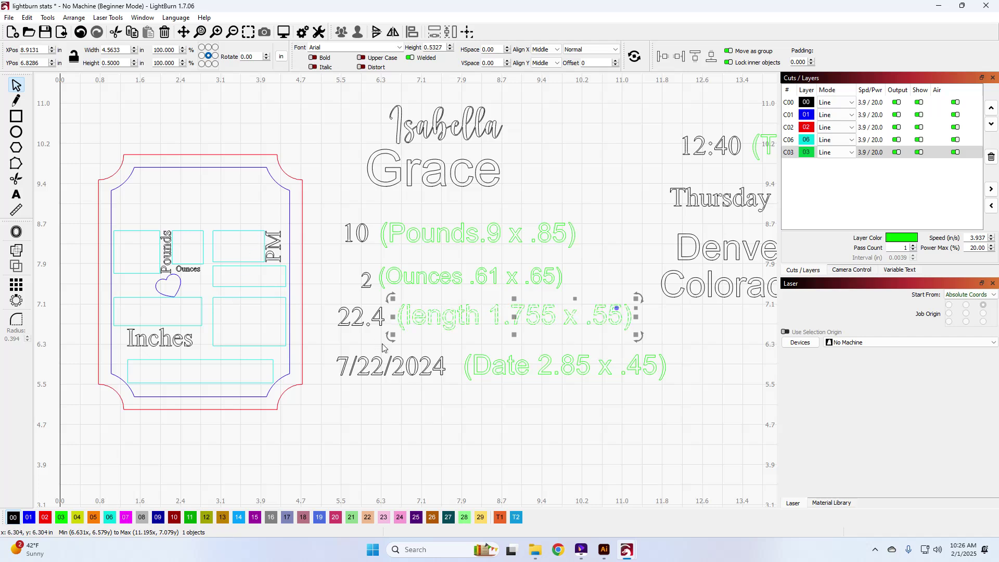
{"action": "left_click_drag", "start_coordinate": [445, 137], "coordinate": [188, 203]}
{"action": "left_click_drag", "start_coordinate": [416, 184], "coordinate": [215, 219]}
Scale the middle-name text down to about 1.19 in wide and slightly enlarge the first-name text on the plaque
{"action": "scroll", "coordinate": [212, 218], "scroll_direction": "up", "scroll_amount": 5}
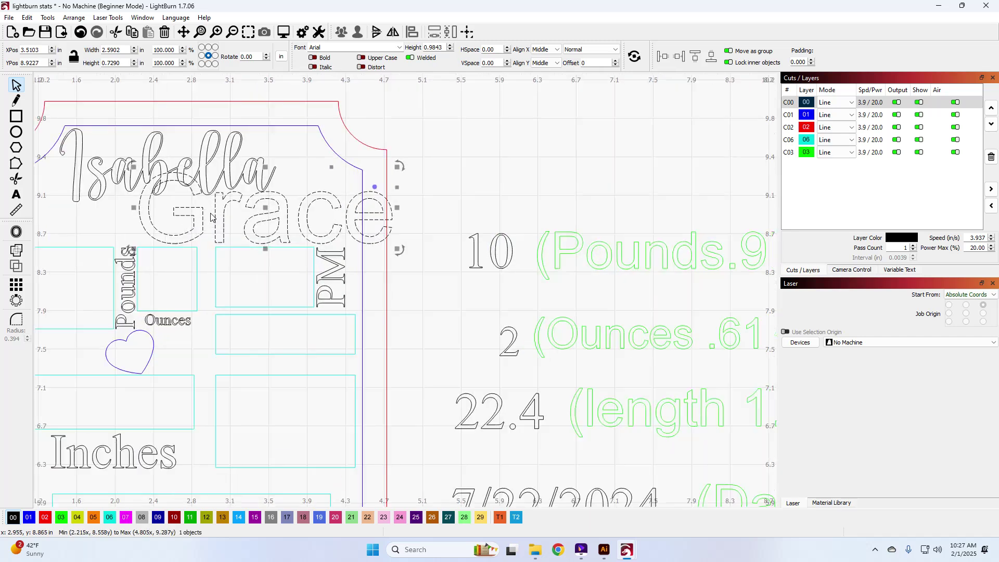
{"action": "left_click", "coordinate": [239, 221]}
{"action": "left_click", "coordinate": [216, 193]}
{"action": "left_click_drag", "start_coordinate": [132, 167], "coordinate": [216, 203]}
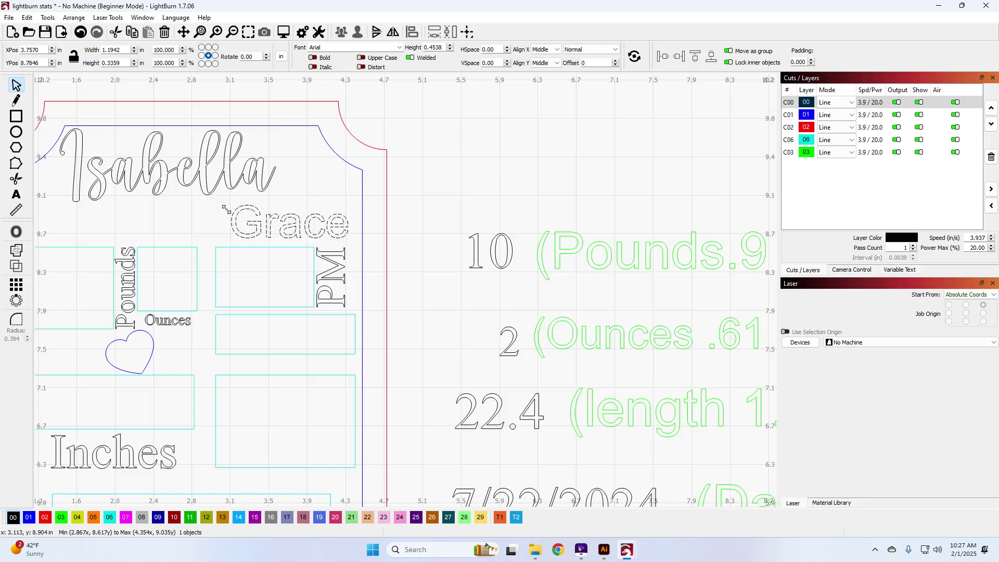
{"action": "left_click", "coordinate": [211, 192]}
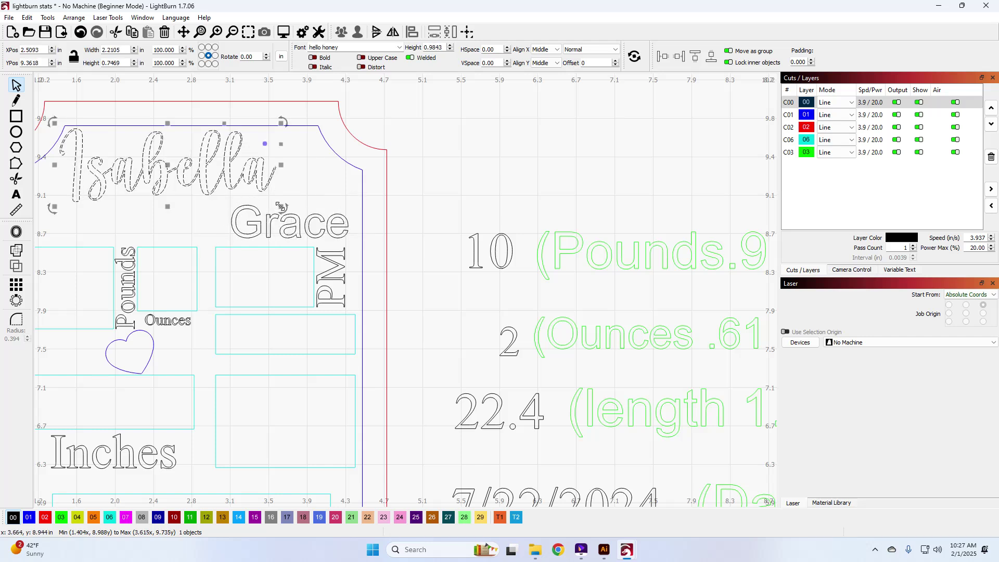
{"action": "left_click_drag", "start_coordinate": [280, 208], "coordinate": [297, 219]}
Nudge the middle-name text slightly left and down so it sits beneath the end of the first name
{"action": "left_click", "coordinate": [371, 239]}
{"action": "left_click", "coordinate": [345, 229]}
{"action": "left_click", "coordinate": [410, 264]}
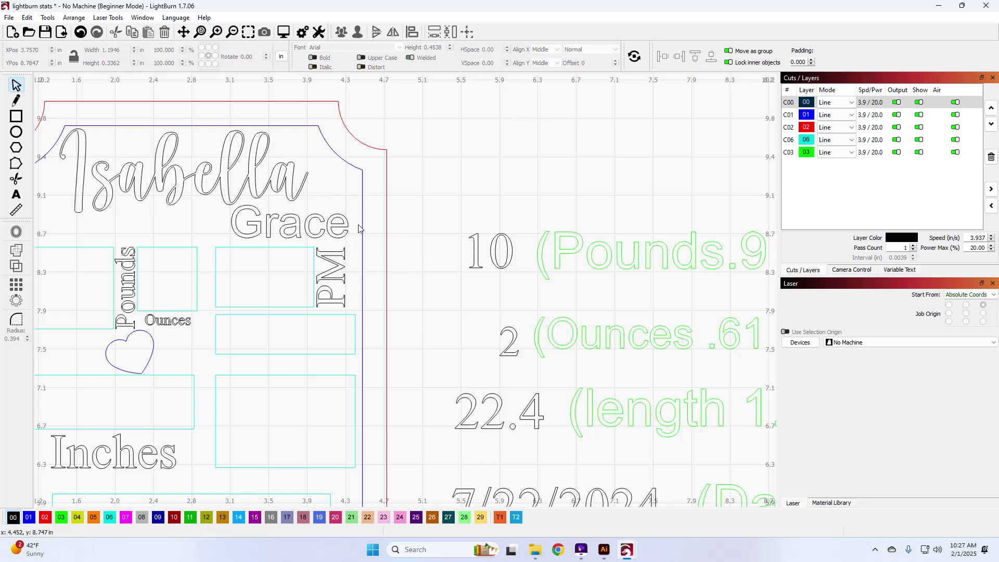
{"action": "left_click_drag", "start_coordinate": [343, 227], "coordinate": [342, 231]}
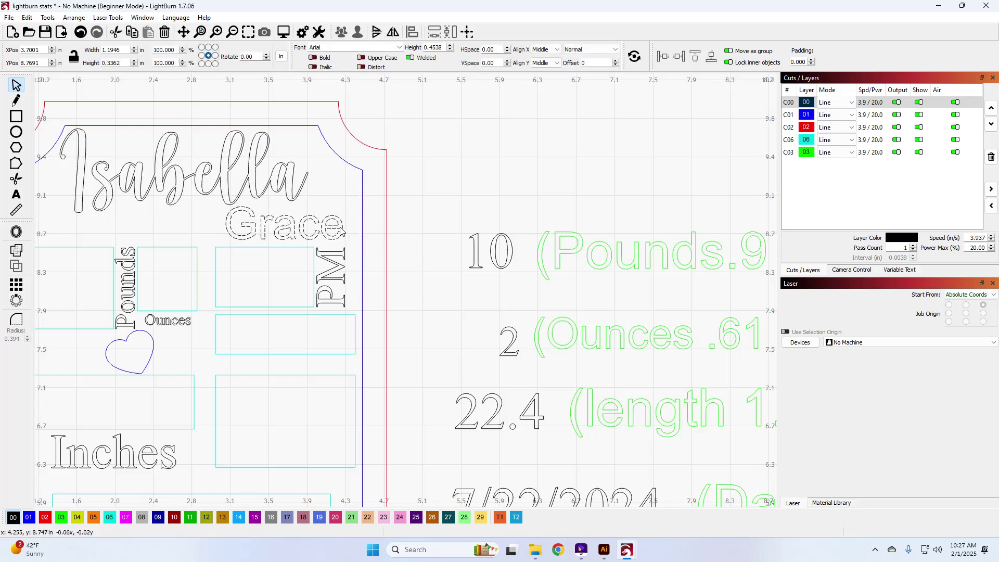
{"action": "left_click", "coordinate": [414, 250]}
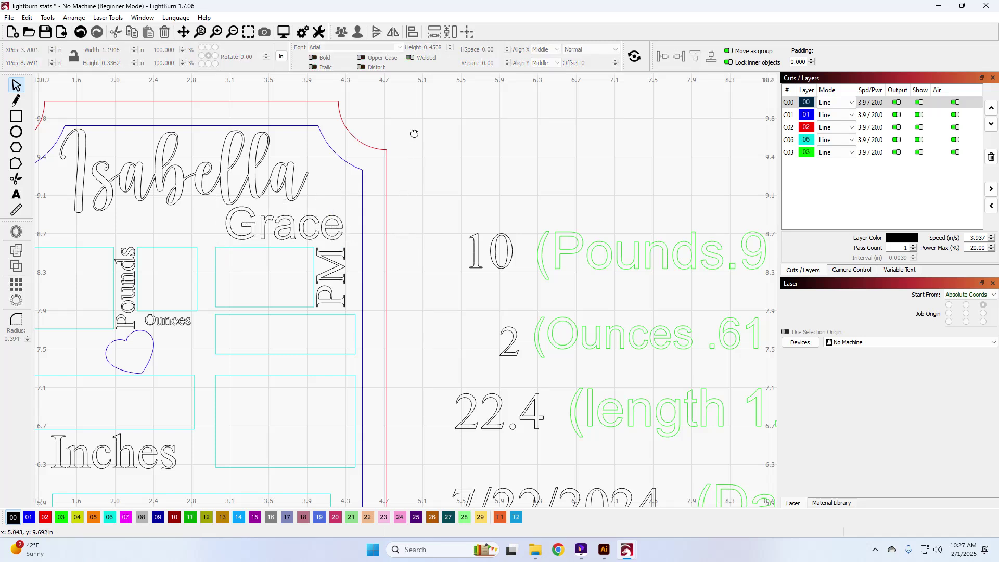
{"action": "left_click_drag", "start_coordinate": [438, 127], "coordinate": [505, 103]}
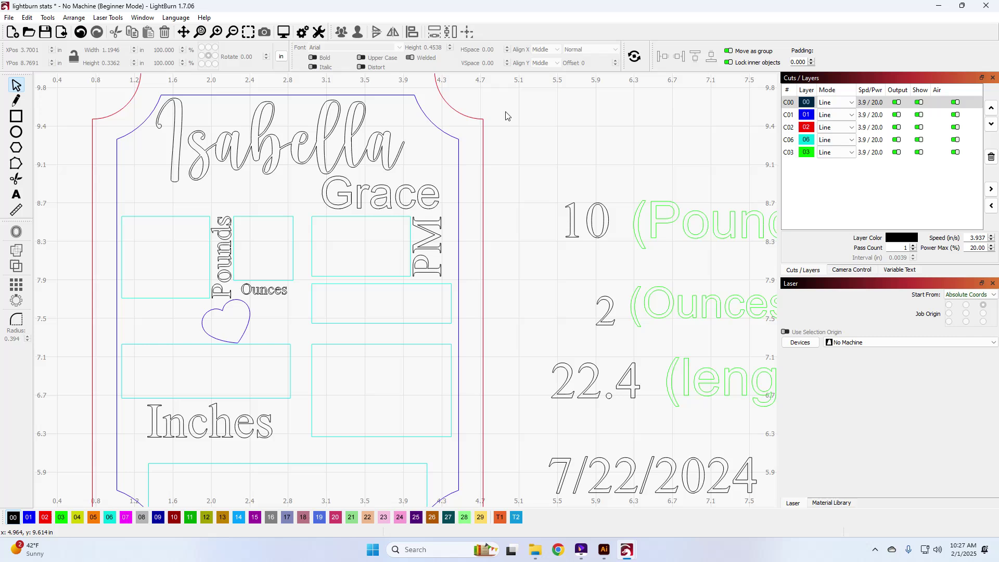
Unlock the aspect ratio and resize the pounds number "10" to 0.9 in wide by 0.85 in high
{"action": "scroll", "coordinate": [508, 111], "scroll_direction": "down", "scroll_amount": 2}
{"action": "scroll", "coordinate": [550, 152], "scroll_direction": "up", "scroll_amount": 3}
{"action": "scroll", "coordinate": [552, 154], "scroll_direction": "down", "scroll_amount": 4}
{"action": "left_click_drag", "start_coordinate": [642, 139], "coordinate": [551, 167]}
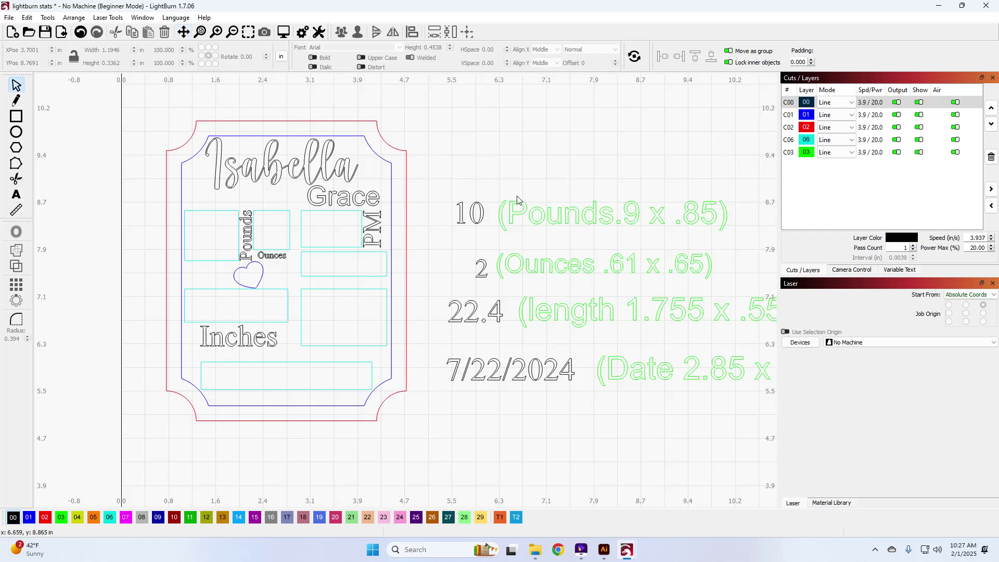
{"action": "left_click", "coordinate": [473, 220]}
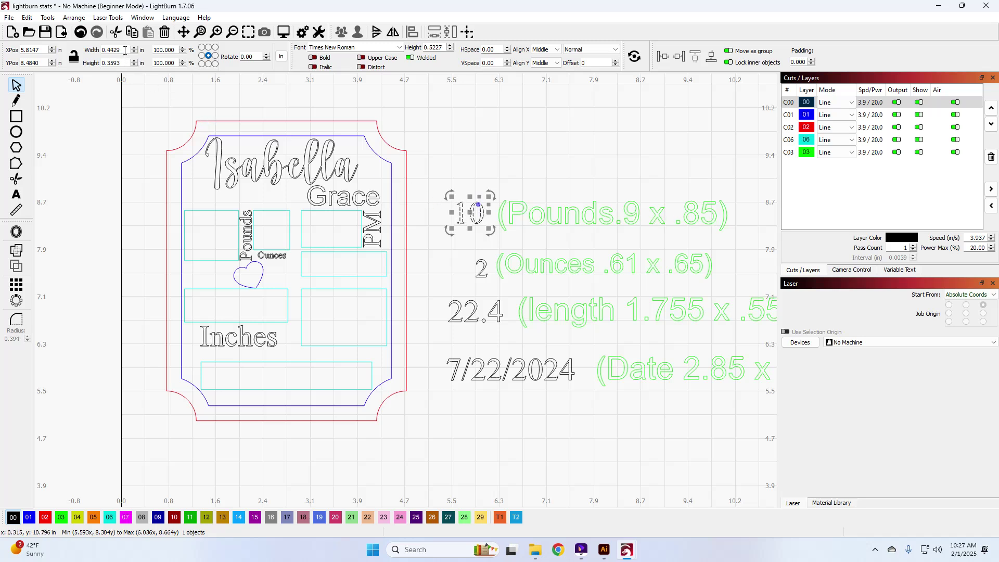
{"action": "left_click", "coordinate": [73, 58]}
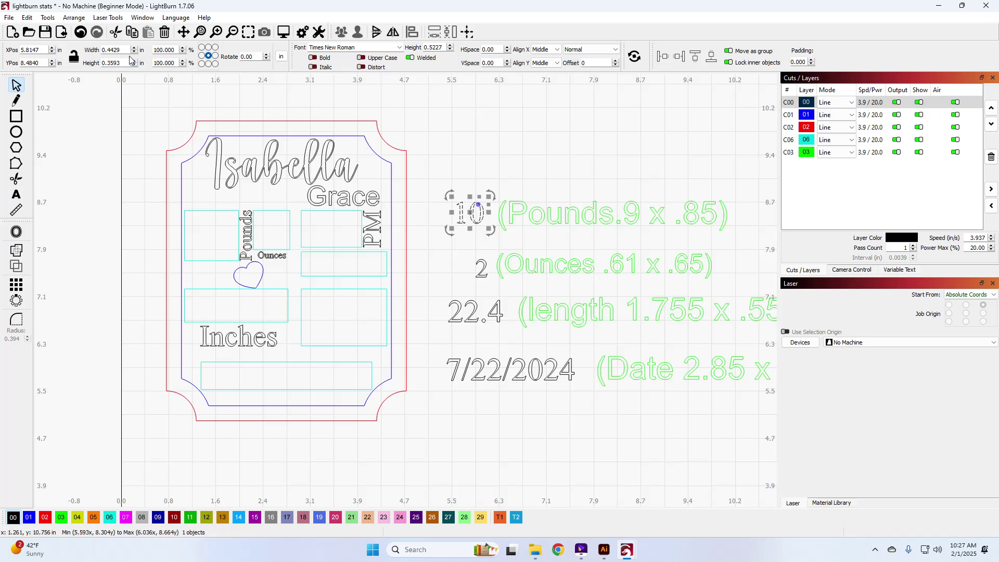
{"action": "double_click", "coordinate": [127, 47]}
{"action": "type", "text": ".9"}
{"action": "key", "text": "Tab"}
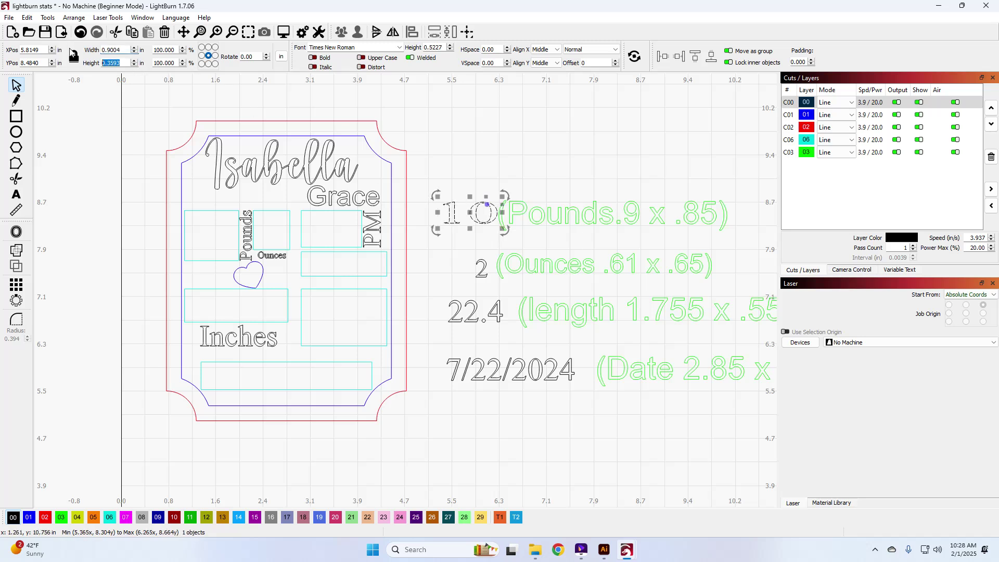
{"action": "key", "text": "shift+Tab"}
{"action": "type", "text": ".9"}
{"action": "key", "text": "Tab"}
{"action": "type", "text": ".85"}
{"action": "key", "text": "Tab"}
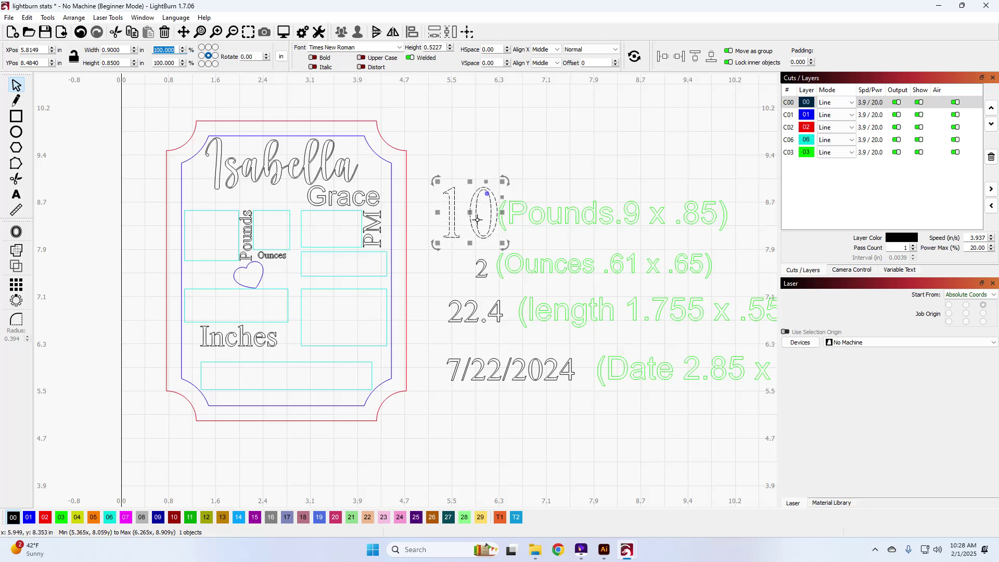
Try centring the "10" on the placeholder box beside Pounds with the box selected last, and undo the alignment
{"action": "left_click", "coordinate": [218, 211], "text": "shift"}
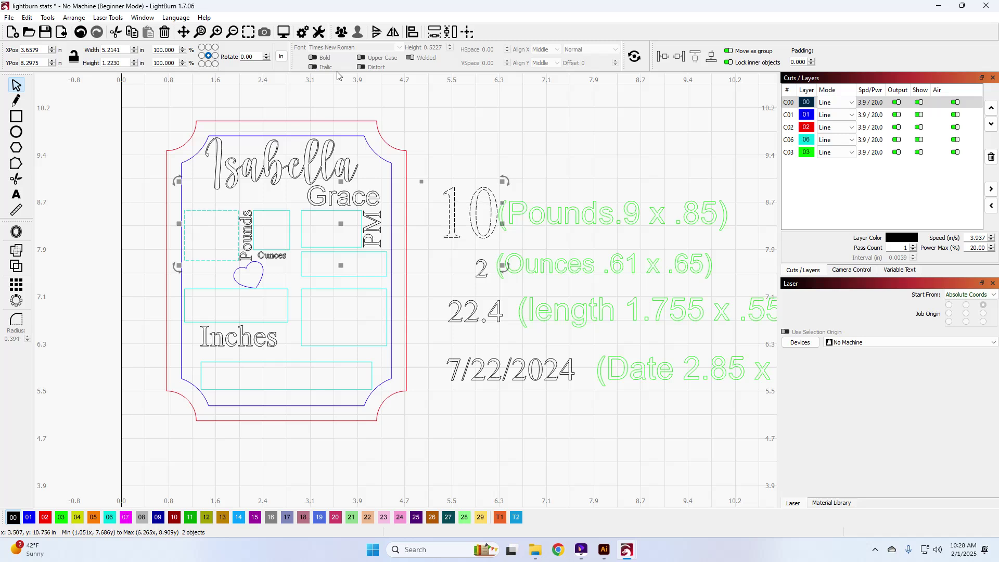
{"action": "left_click", "coordinate": [412, 32]}
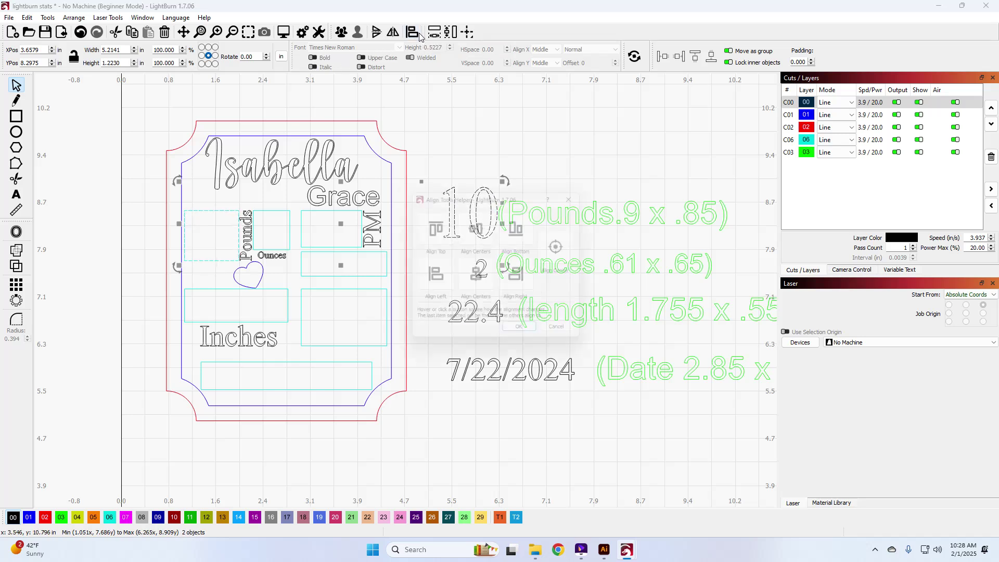
{"action": "left_click", "coordinate": [567, 246]}
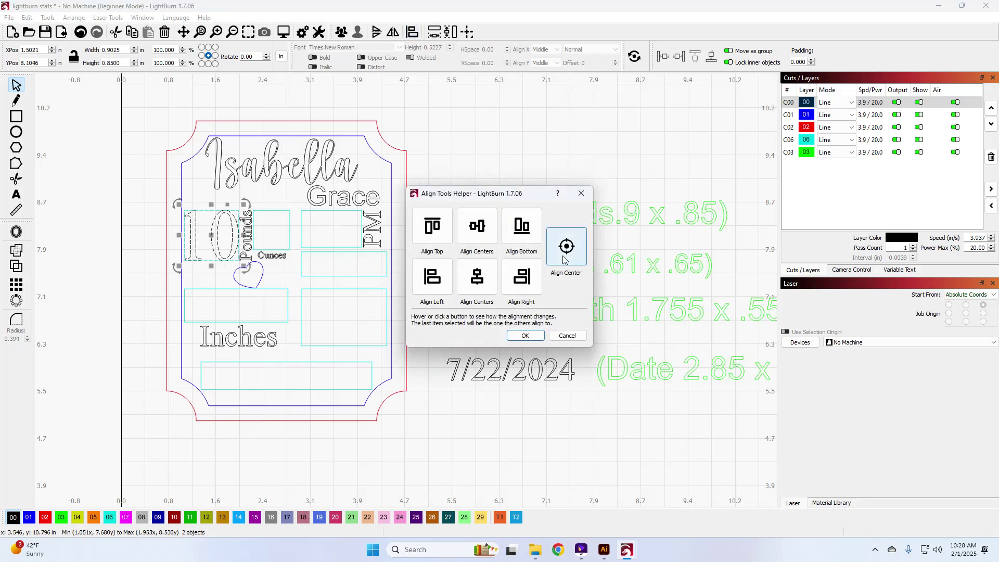
{"action": "left_click", "coordinate": [525, 335]}
{"action": "left_click", "coordinate": [416, 286]}
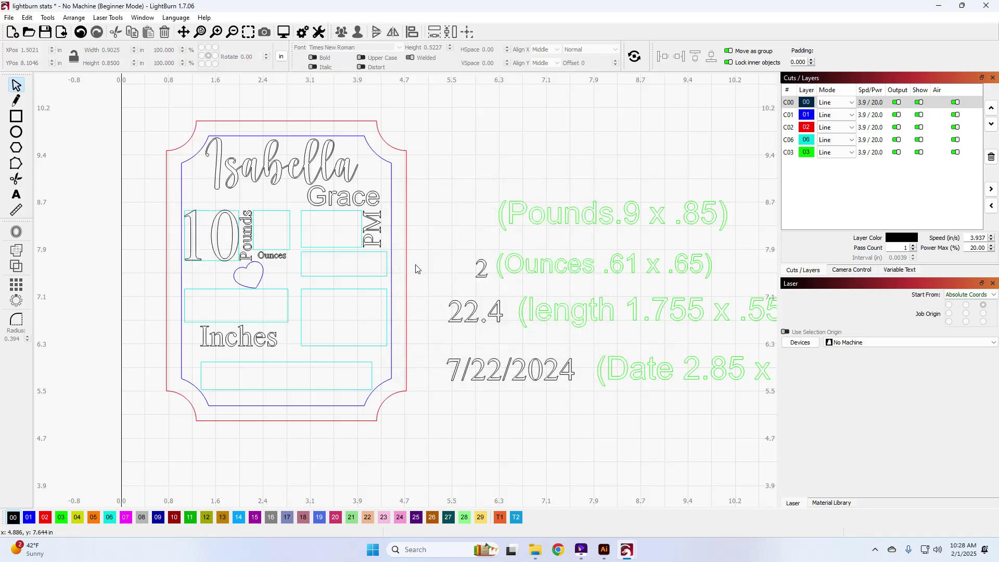
{"action": "key", "text": "ctrl+z"}
{"action": "key", "text": "ctrl+z"}
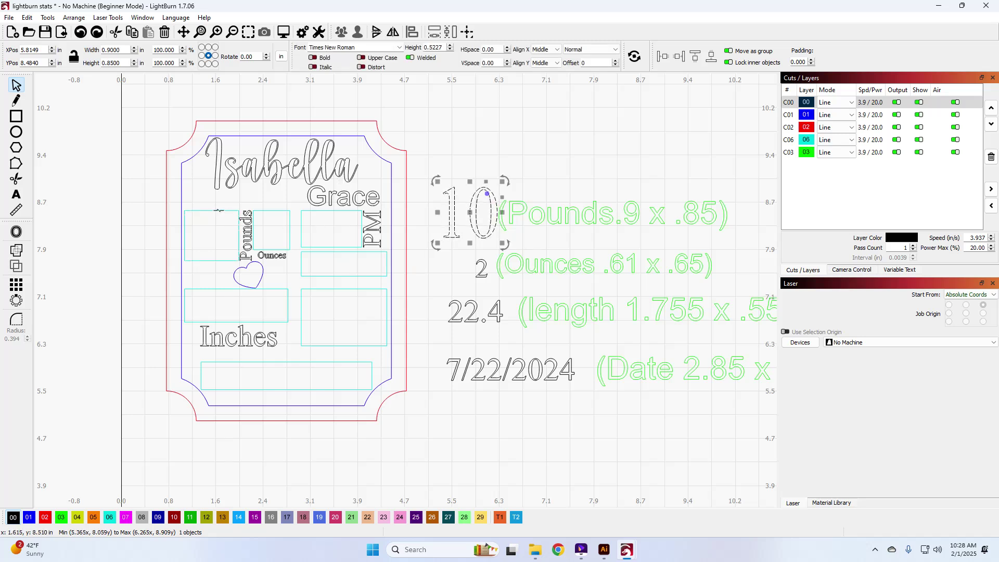
Try the centre alignment in reverse order, with the box selected first and the "10" last, and undo it
{"action": "left_click", "coordinate": [218, 217]}
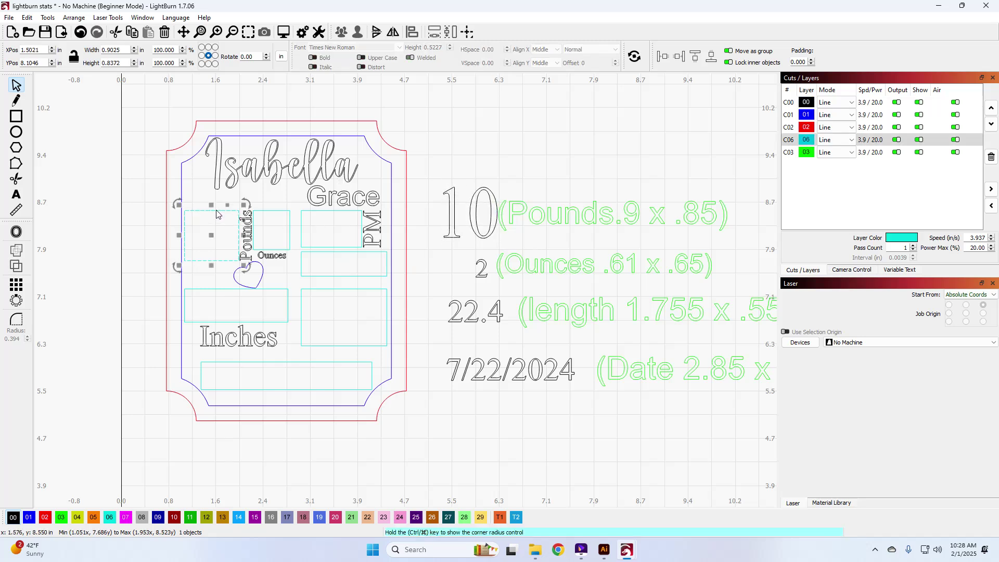
{"action": "left_click", "coordinate": [475, 196], "text": "shift"}
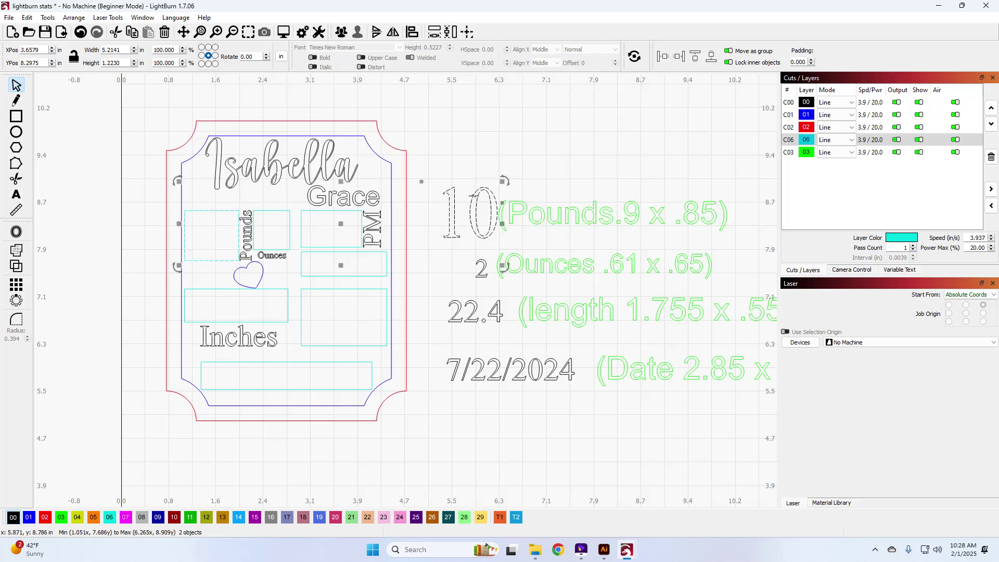
{"action": "left_click", "coordinate": [412, 33]}
{"action": "left_click", "coordinate": [410, 34]}
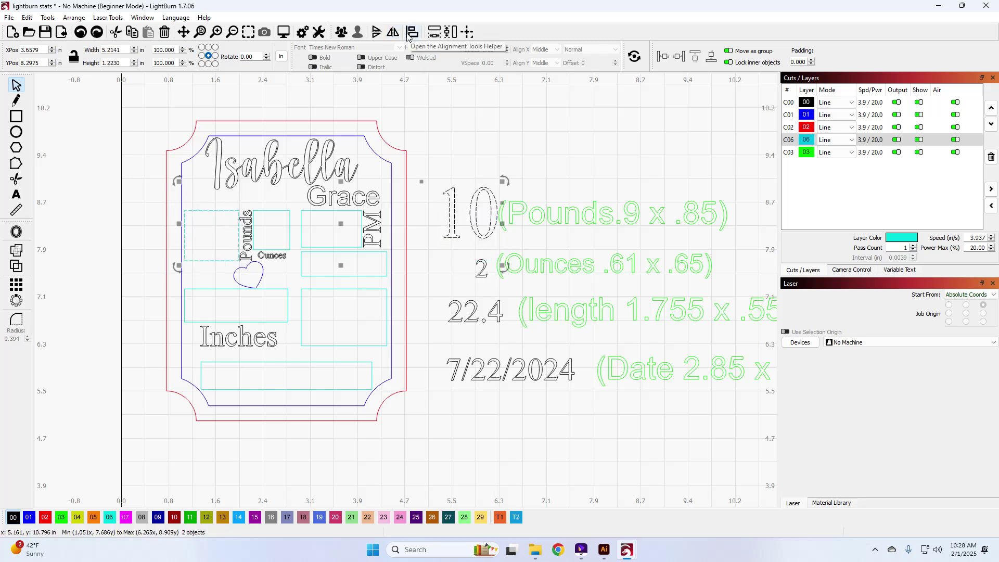
{"action": "left_click", "coordinate": [411, 33]}
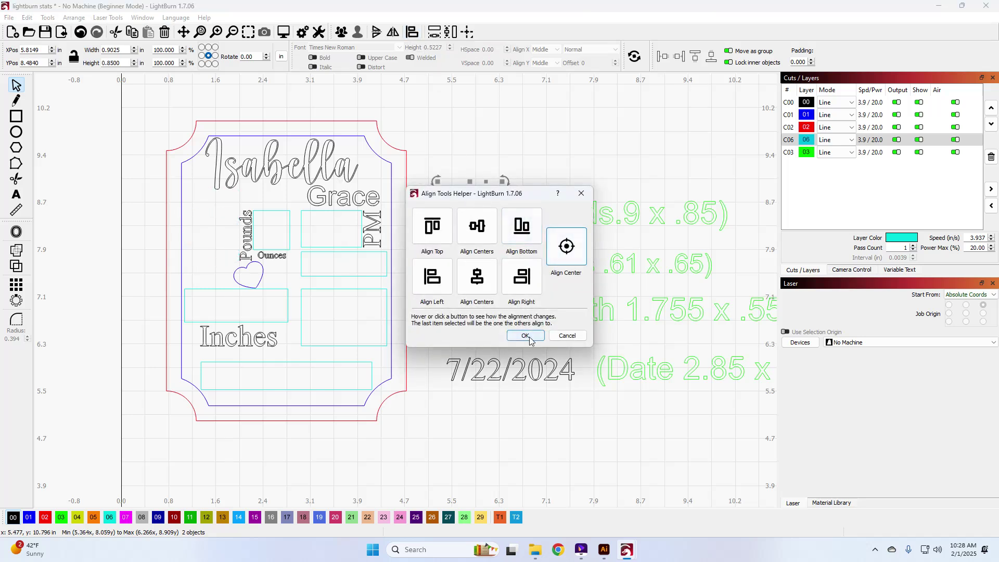
{"action": "left_click", "coordinate": [566, 335]}
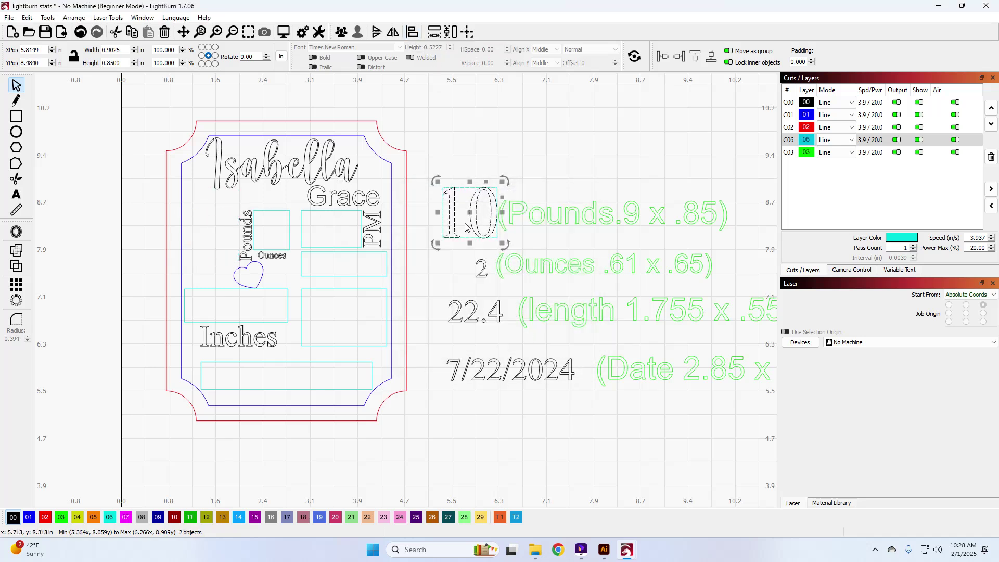
{"action": "left_click", "coordinate": [458, 285]}
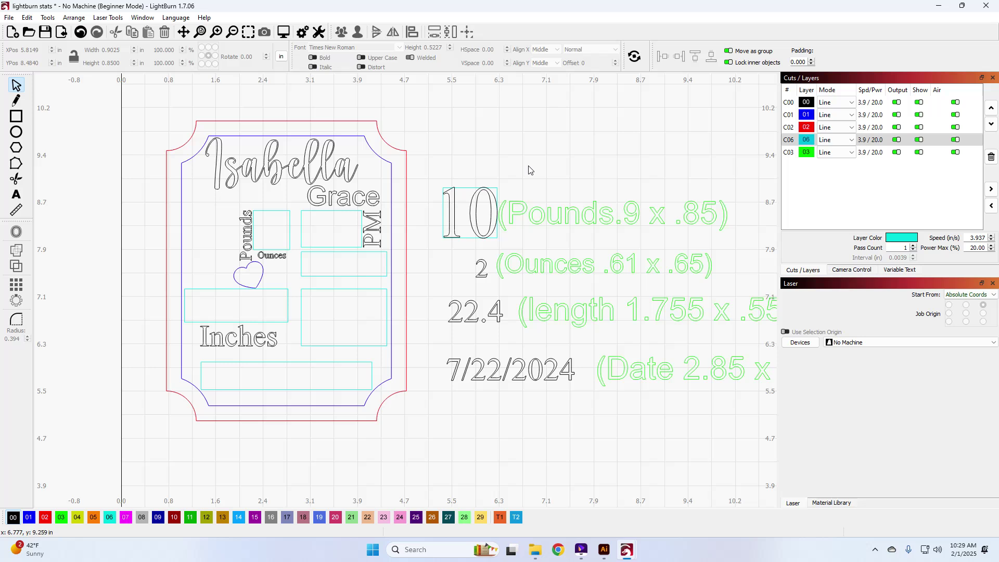
{"action": "key", "text": "ctrl+z"}
{"action": "key", "text": "ctrl+z"}
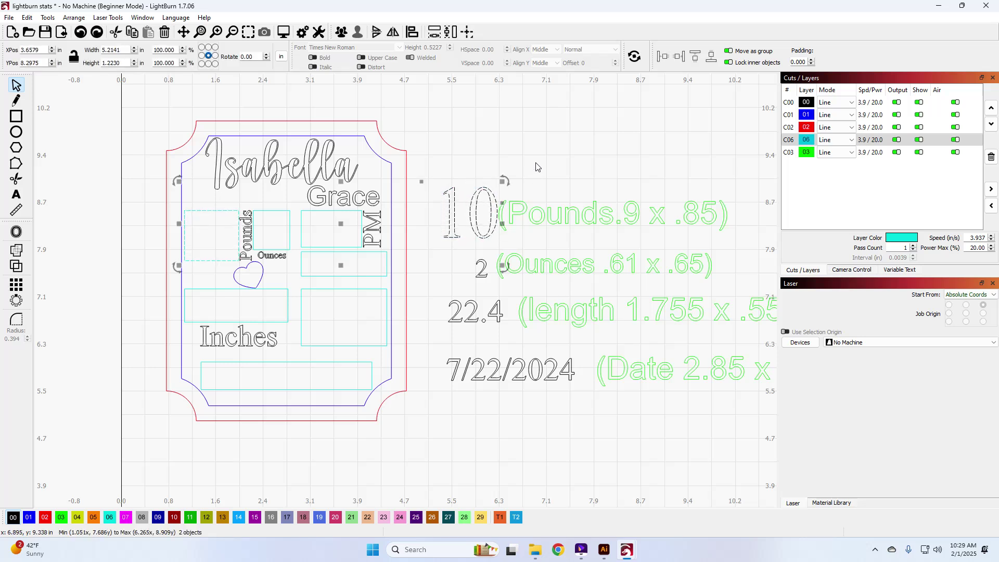
{"action": "left_click", "coordinate": [537, 167]}
{"action": "left_click", "coordinate": [484, 213]}
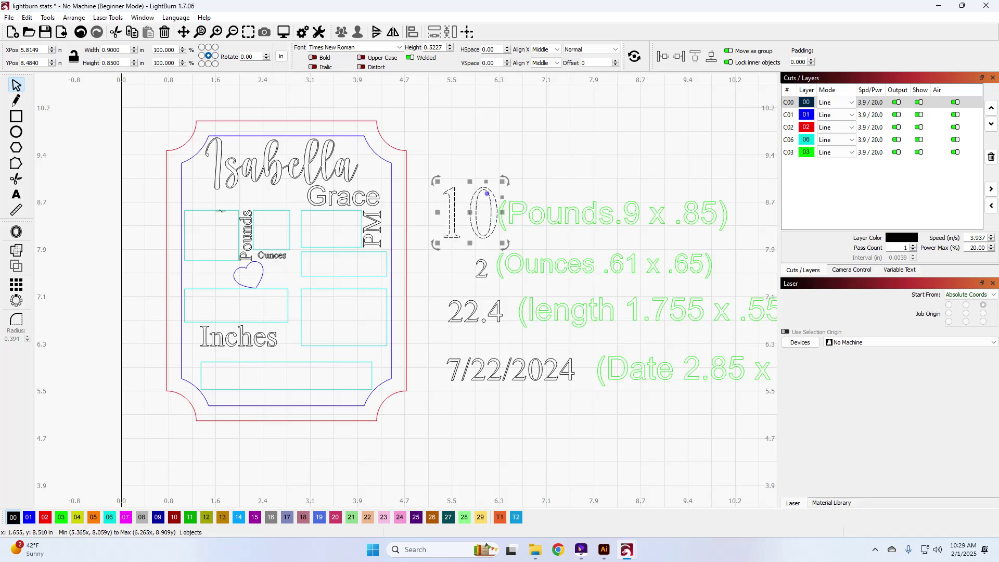
{"action": "left_click", "coordinate": [527, 170]}
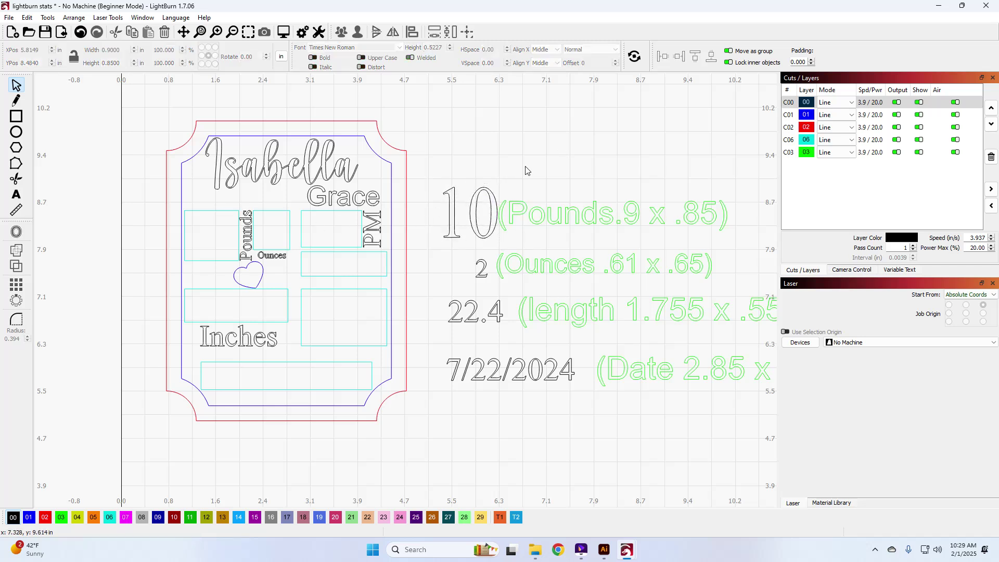
Centre-align the "10" in the placeholder box beside Pounds, using the box as the alignment reference
{"action": "left_click", "coordinate": [478, 205]}
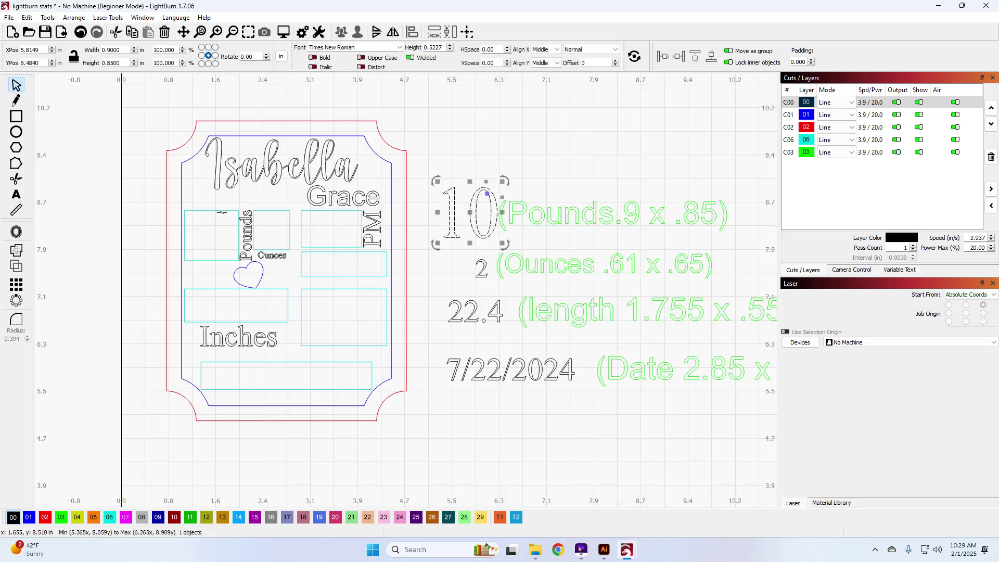
{"action": "left_click", "coordinate": [222, 211], "text": "shift"}
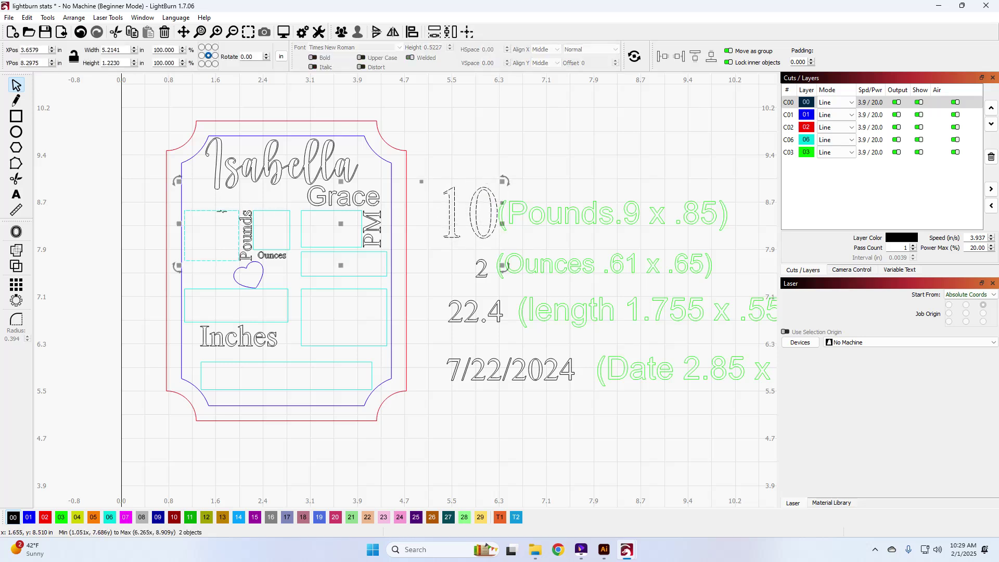
{"action": "left_click", "coordinate": [411, 33]}
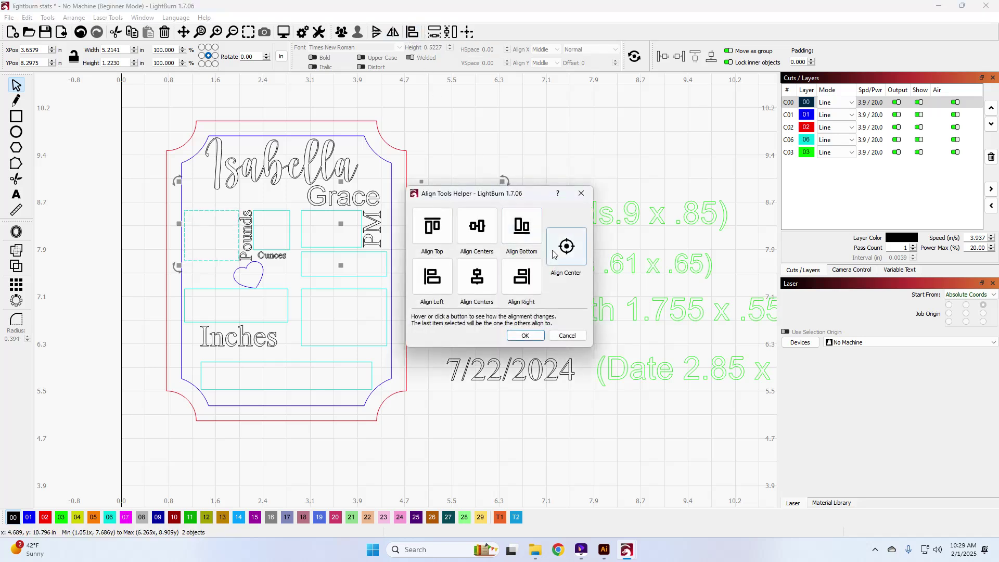
{"action": "left_click", "coordinate": [525, 336]}
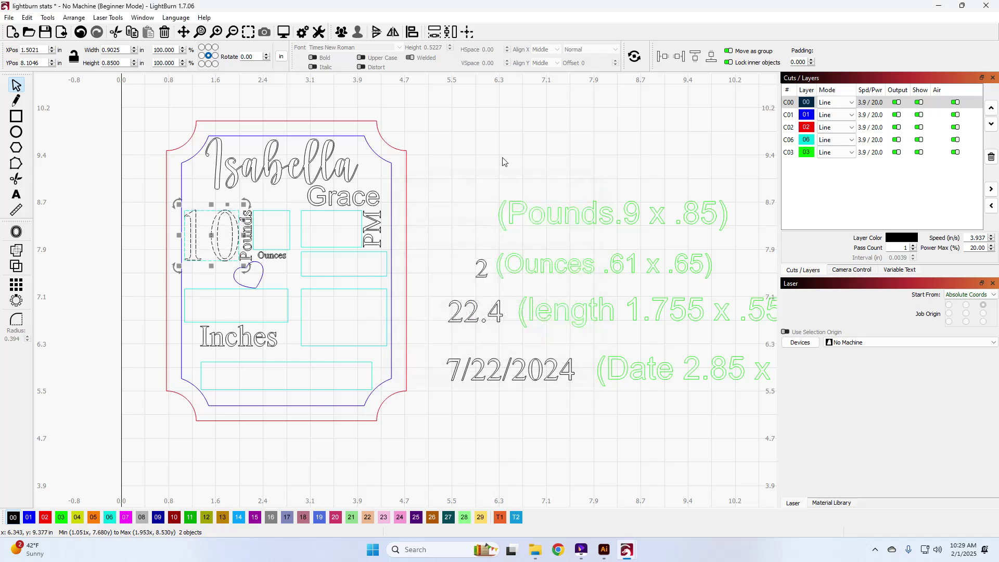
{"action": "left_click", "coordinate": [494, 132]}
Resize the ounces number "2" to 0.61 in wide by 0.65 in high
{"action": "left_click", "coordinate": [483, 267]}
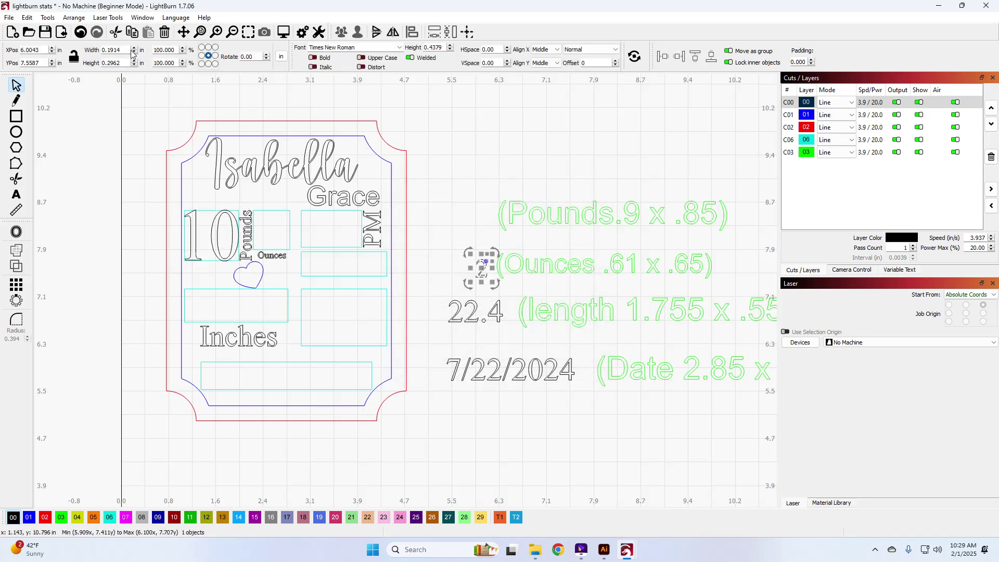
{"action": "double_click", "coordinate": [111, 49]}
{"action": "type", "text": "3.3"}
{"action": "key", "text": "Tab"}
{"action": "type", "text": ".6"}
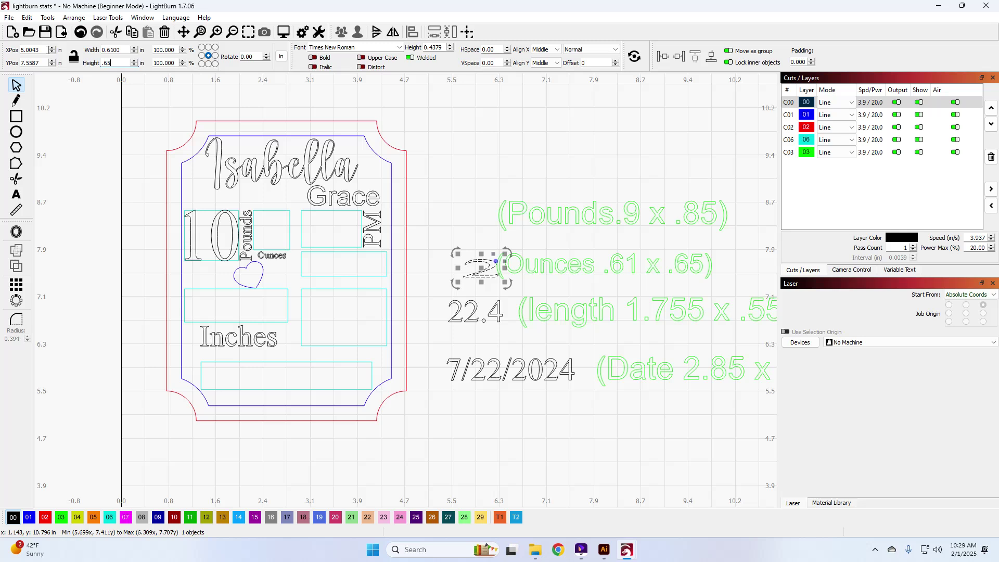
{"action": "key", "text": "Tab"}
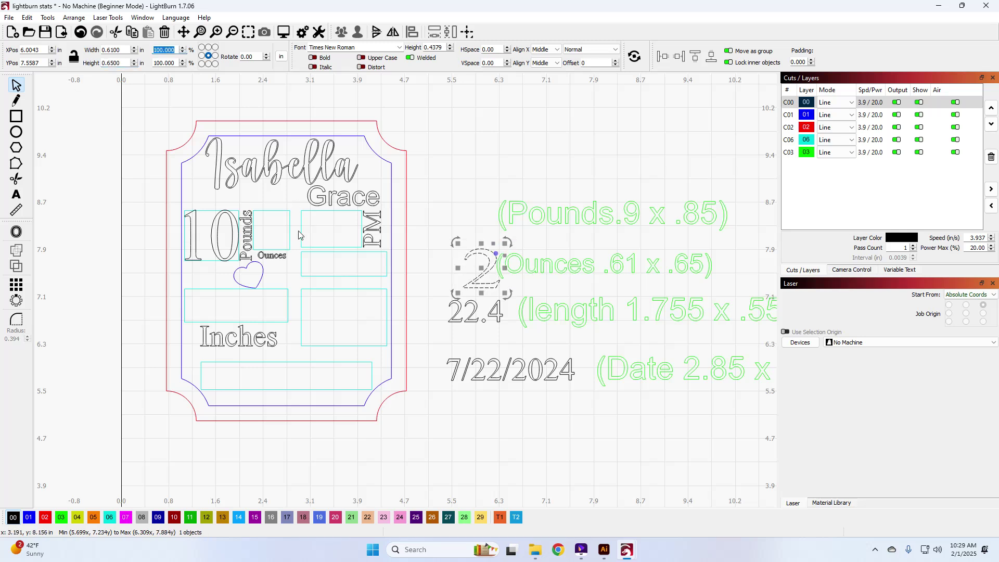
Centre-align the "2" in the placeholder box above Ounces, using the box as the alignment reference
{"action": "left_click", "coordinate": [273, 210], "text": "shift"}
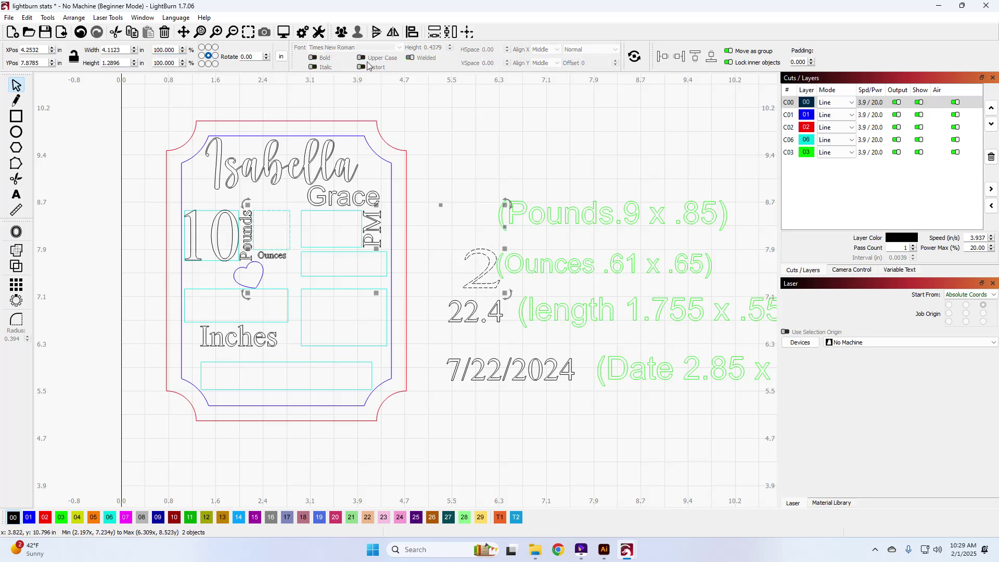
{"action": "left_click", "coordinate": [412, 32]}
{"action": "left_click", "coordinate": [567, 246]}
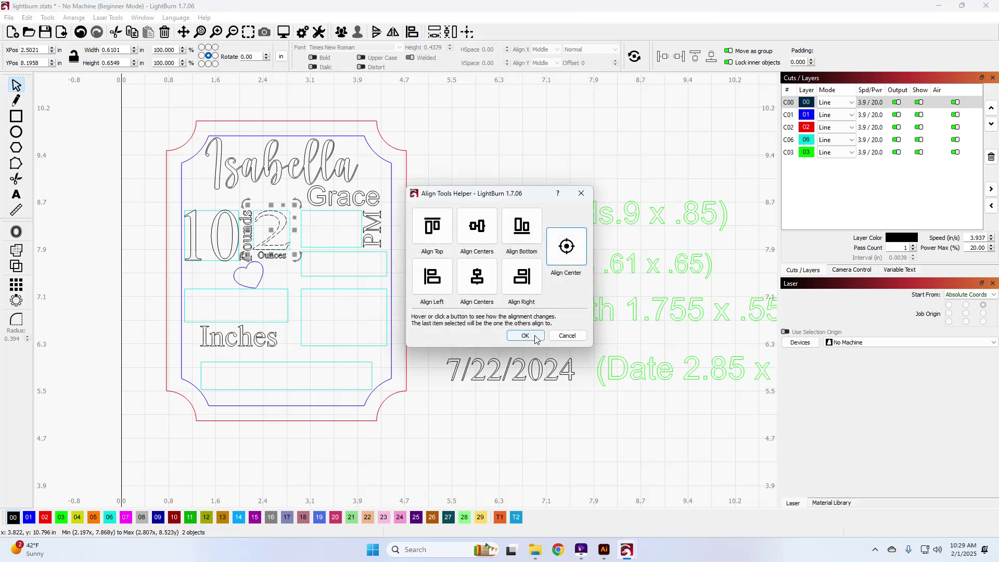
{"action": "left_click", "coordinate": [525, 336]}
Resize the length number "22.4" to 1.755 in wide by 0.55 in high
{"action": "left_click", "coordinate": [481, 312]}
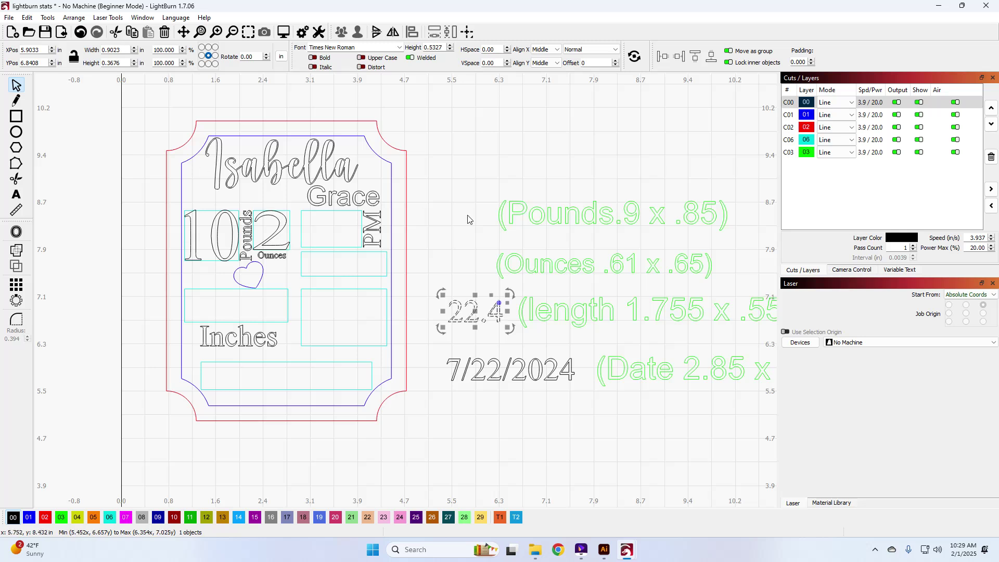
{"action": "left_click", "coordinate": [499, 151]}
{"action": "left_click_drag", "start_coordinate": [500, 151], "coordinate": [456, 152]}
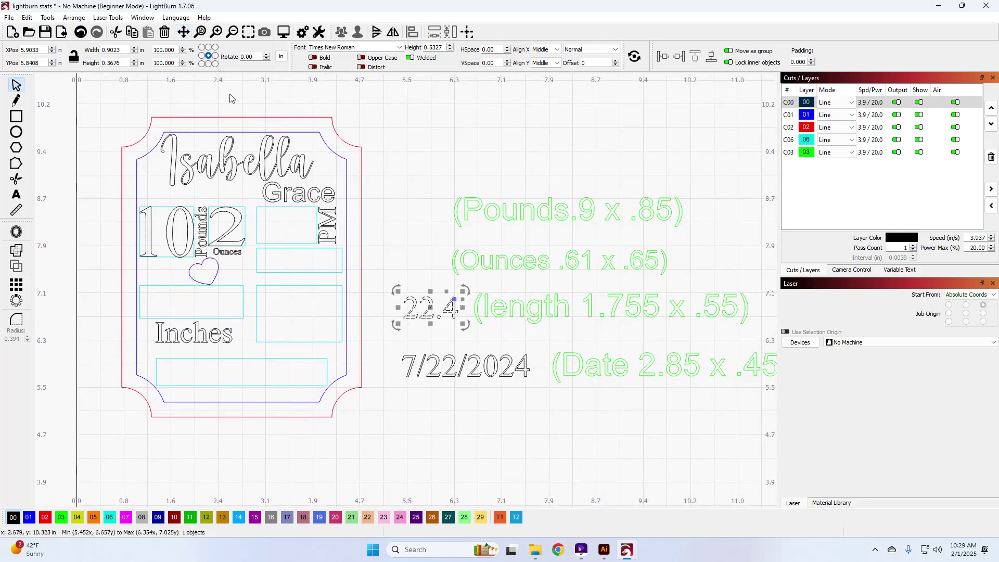
{"action": "left_click", "coordinate": [120, 50]}
{"action": "type", "text": "1.755"}
{"action": "key", "text": "BackSpace"}
{"action": "key", "text": "BackSpace"}
{"action": "key", "text": "BackSpace"}
{"action": "key", "text": "BackSpace"}
{"action": "key", "text": "BackSpace"}
{"action": "key", "text": "BackSpace"}
{"action": "key", "text": "BackSpace"}
{"action": "key", "text": "BackSpace"}
{"action": "key", "text": "BackSpace"}
{"action": "key", "text": "BackSpace"}
{"action": "key", "text": "BackSpace"}
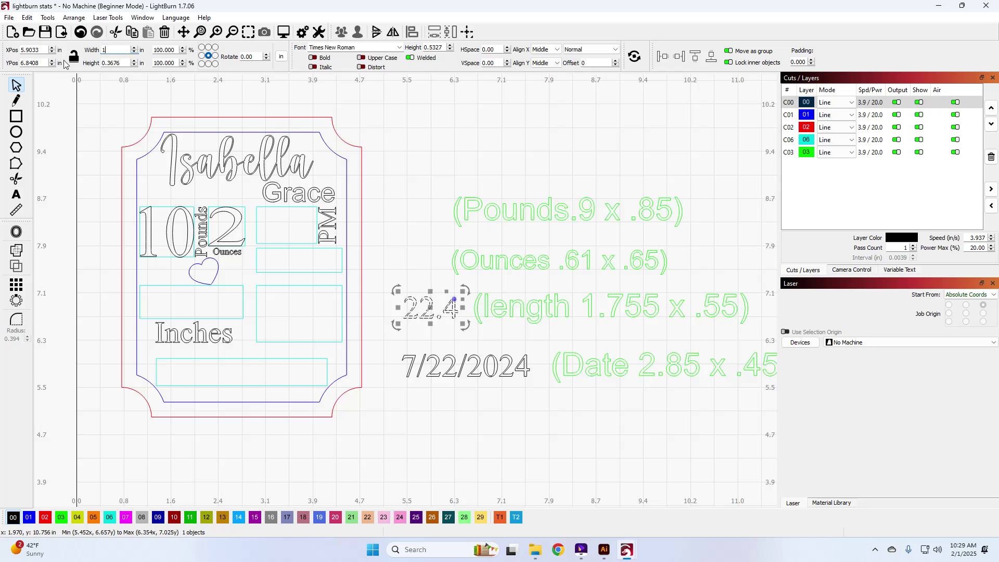
{"action": "key", "text": "Tab"}
{"action": "key", "text": "BackSpace"}
{"action": "key", "text": "Tab"}
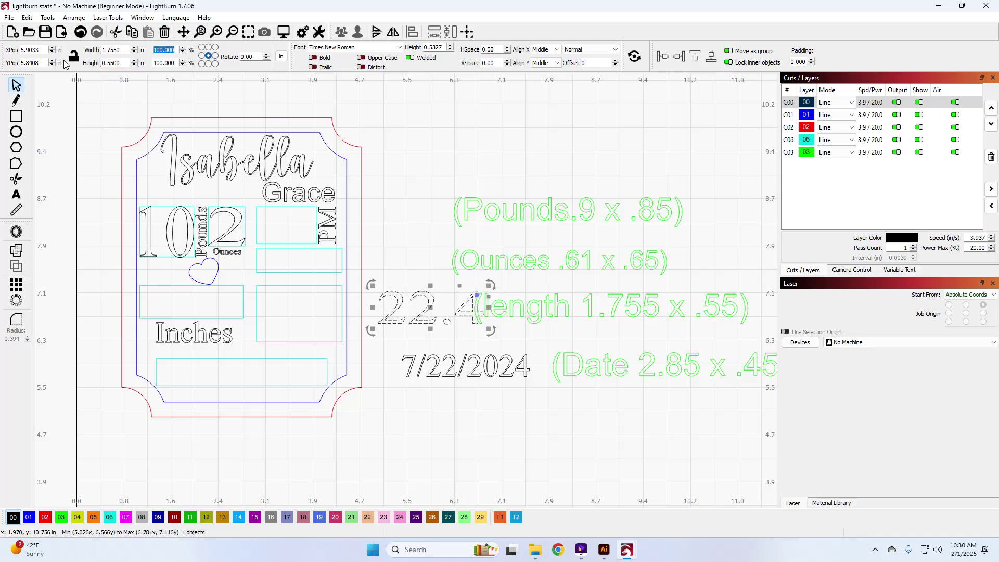
Centre-align the "22.4" in the placeholder box above Inches, using the box as the alignment reference
{"action": "left_click", "coordinate": [218, 286], "text": "shift"}
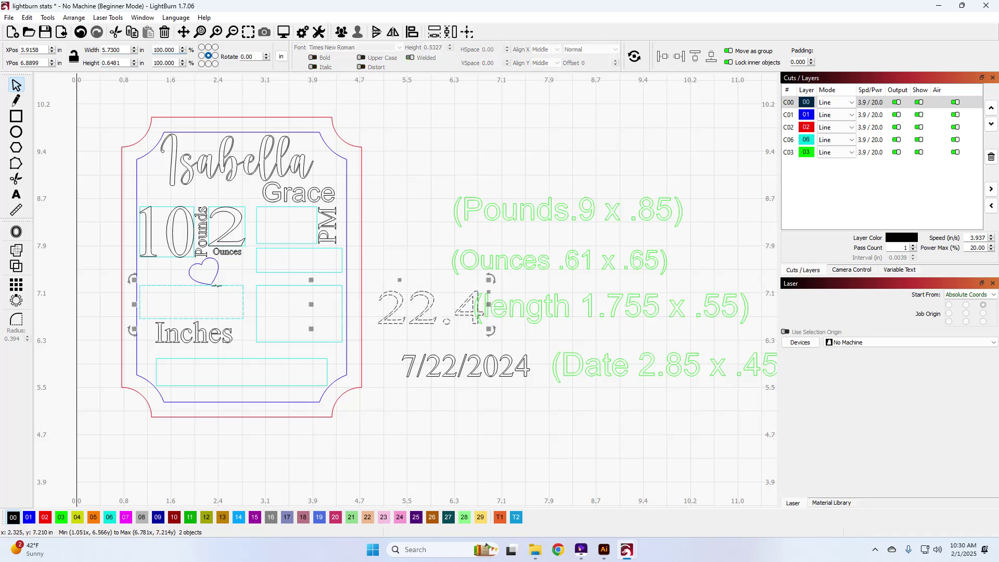
{"action": "left_click", "coordinate": [413, 32]}
{"action": "left_click", "coordinate": [567, 246]}
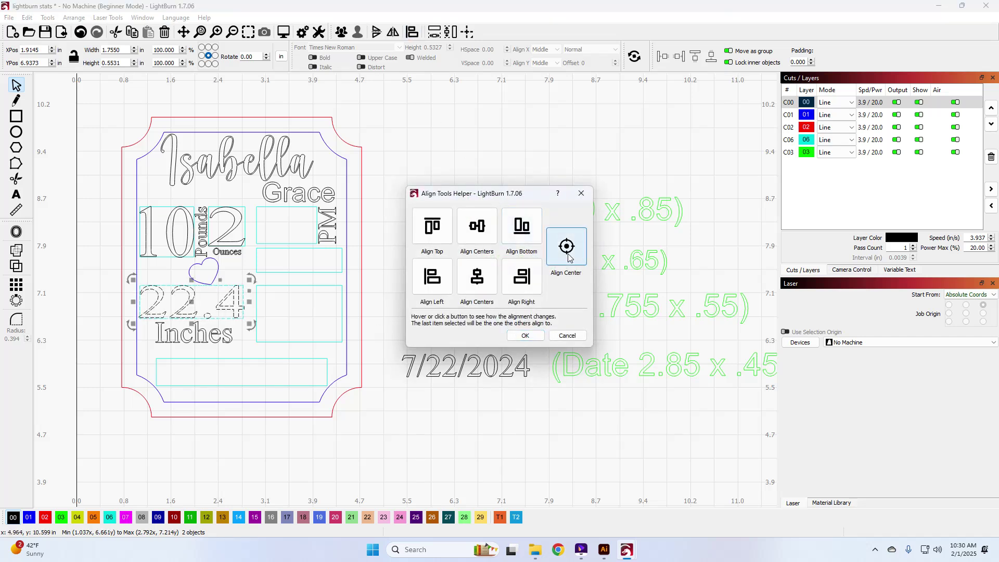
{"action": "left_click", "coordinate": [526, 335]}
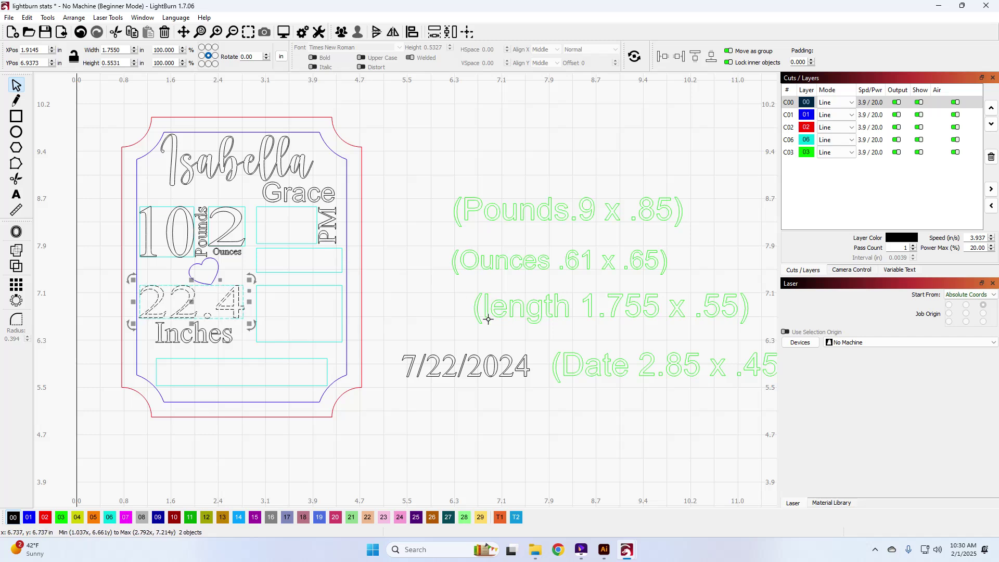
Resize the birth date text to 2.85 in wide by 0.45 in high
{"action": "left_click", "coordinate": [475, 355]}
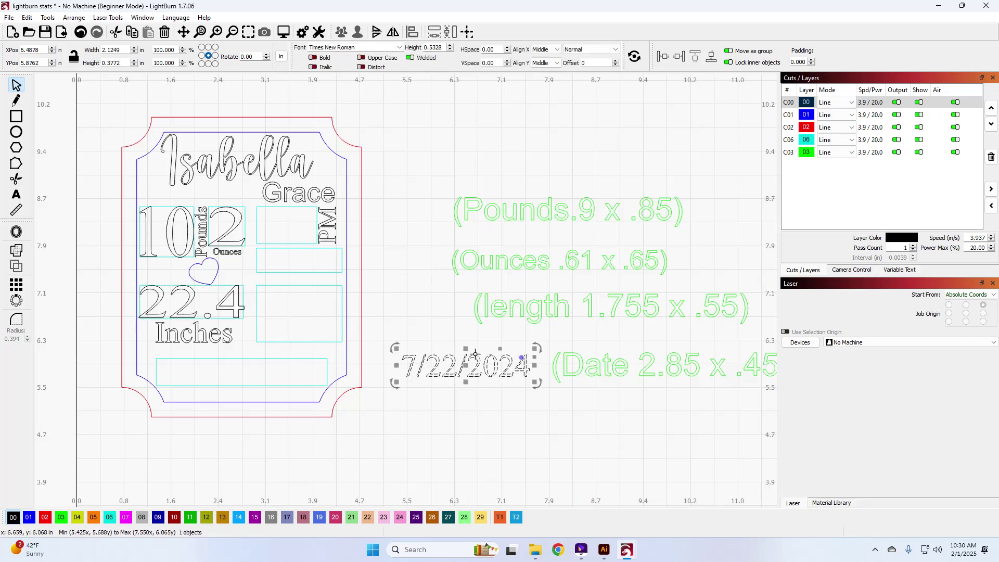
{"action": "left_click_drag", "start_coordinate": [636, 435], "coordinate": [553, 430]}
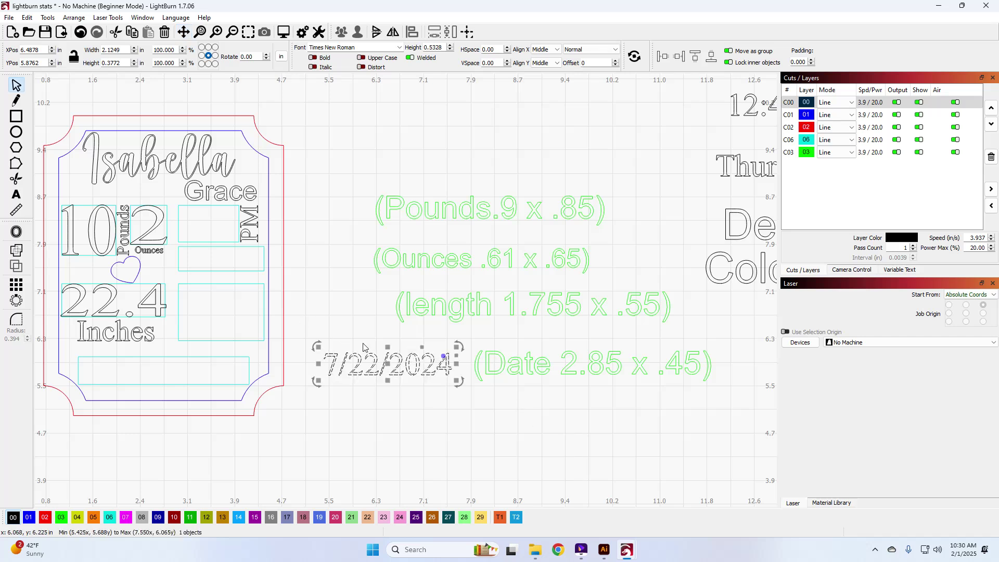
{"action": "left_click", "coordinate": [121, 52]}
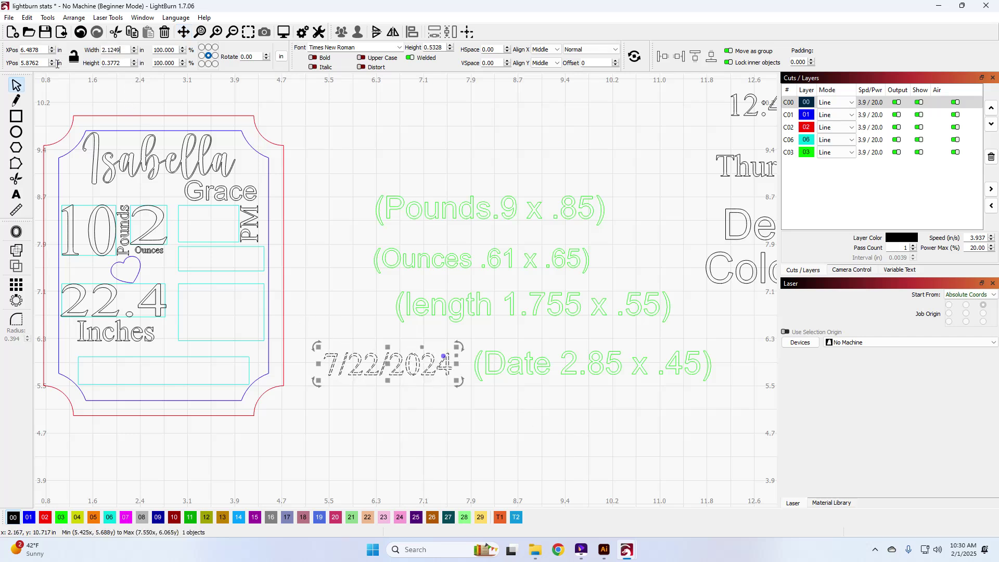
{"action": "type", "text": "2.85"}
{"action": "key", "text": "BackSpace"}
{"action": "key", "text": "BackSpace"}
{"action": "key", "text": "BackSpace"}
{"action": "key", "text": "BackSpace"}
{"action": "key", "text": "BackSpace"}
{"action": "key", "text": "BackSpace"}
{"action": "key", "text": "BackSpace"}
{"action": "key", "text": "BackSpace"}
{"action": "key", "text": "BackSpace"}
{"action": "key", "text": "BackSpace"}
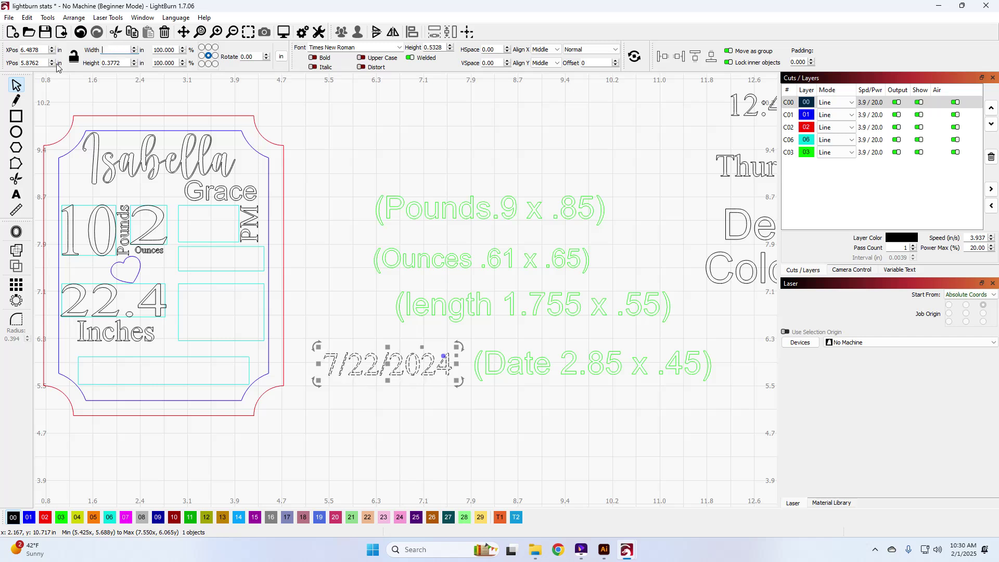
{"action": "key", "text": "Tab"}
{"action": "type", "text": ".45"}
{"action": "key", "text": "Tab"}
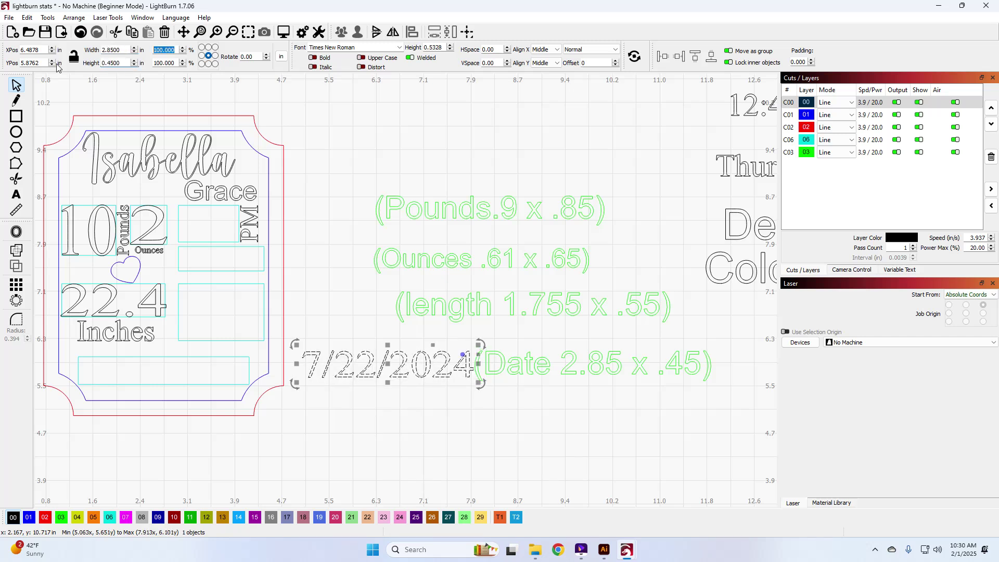
Centre-align the birth date in the placeholder box below Inches, using the box as the alignment reference
{"action": "left_click", "coordinate": [164, 357], "text": "shift"}
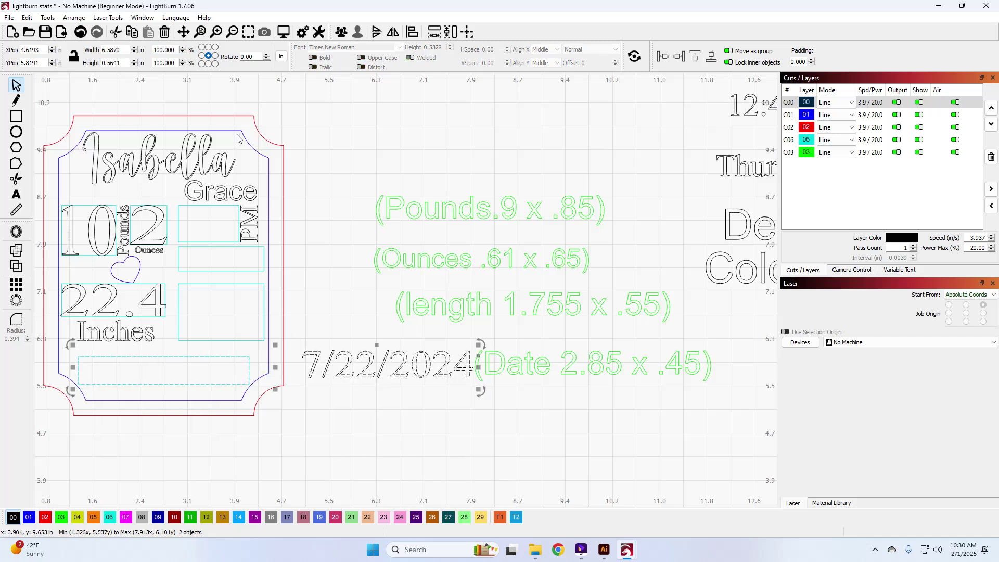
{"action": "left_click", "coordinate": [412, 32]}
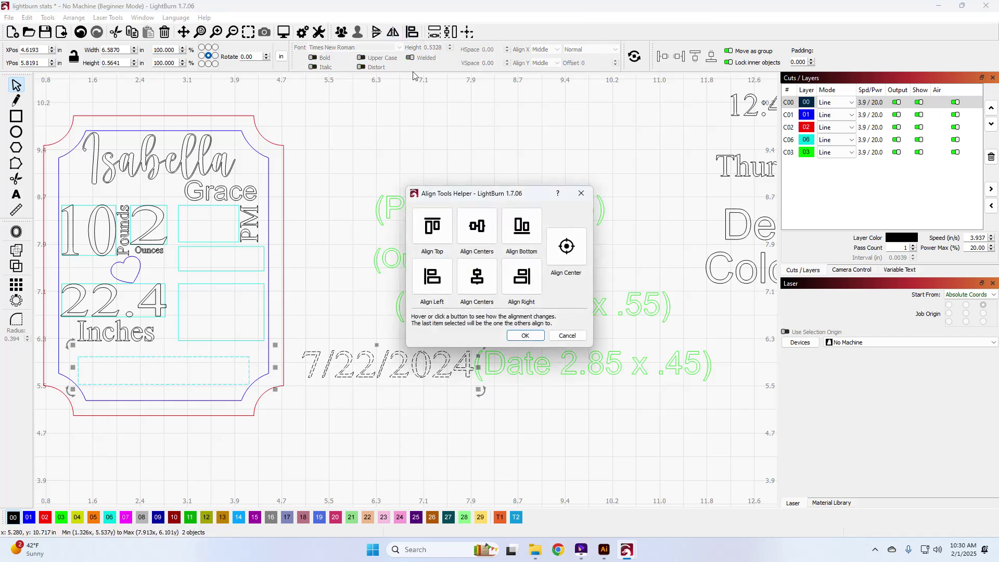
{"action": "left_click", "coordinate": [567, 246]}
{"action": "left_click", "coordinate": [542, 338]}
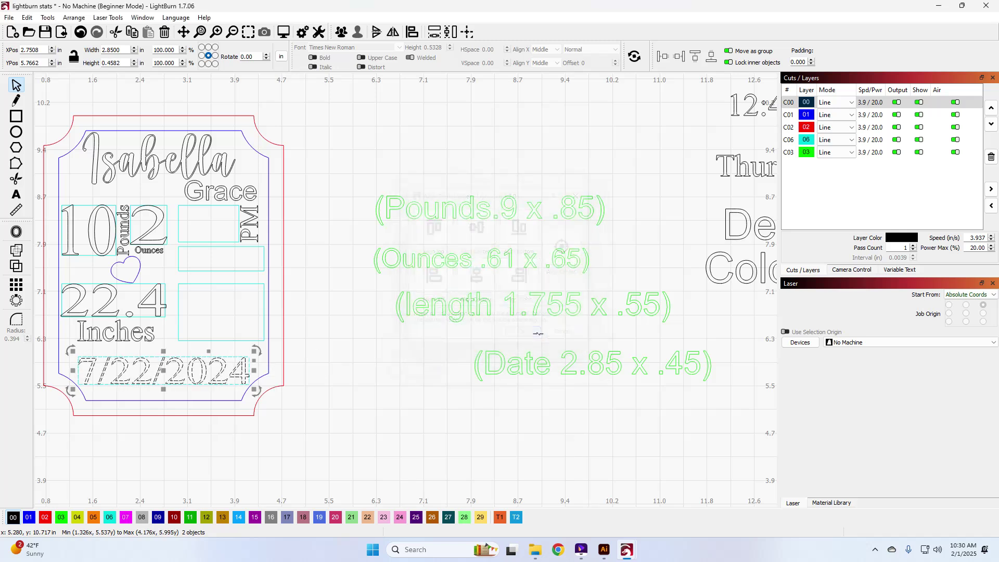
Resize the time text "12:40" to 1 in wide by 0.61 in high
{"action": "scroll", "coordinate": [599, 401], "scroll_direction": "down", "scroll_amount": 3}
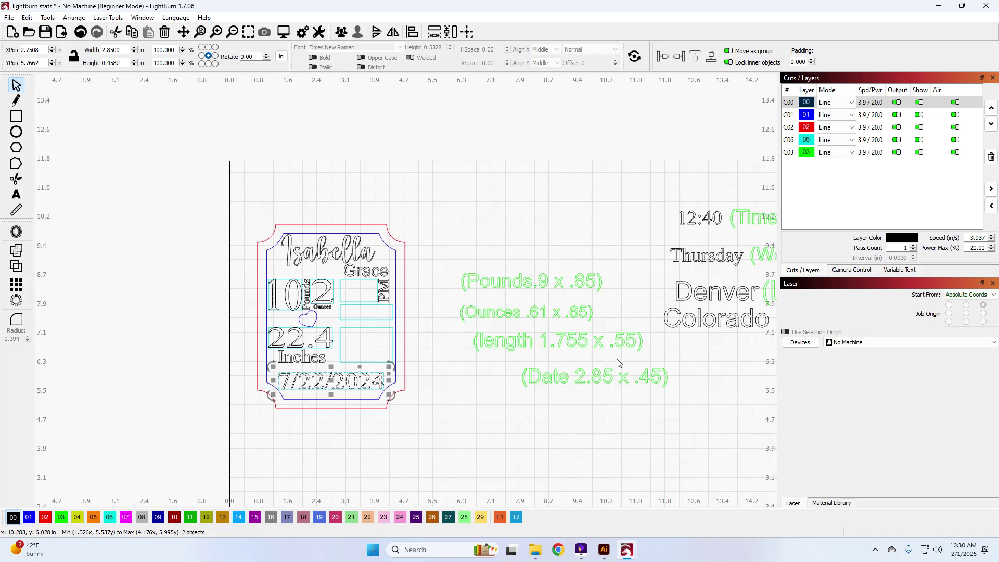
{"action": "key", "text": "space"}
{"action": "left_click_drag", "start_coordinate": [641, 290], "coordinate": [486, 246]}
{"action": "left_click", "coordinate": [566, 172]}
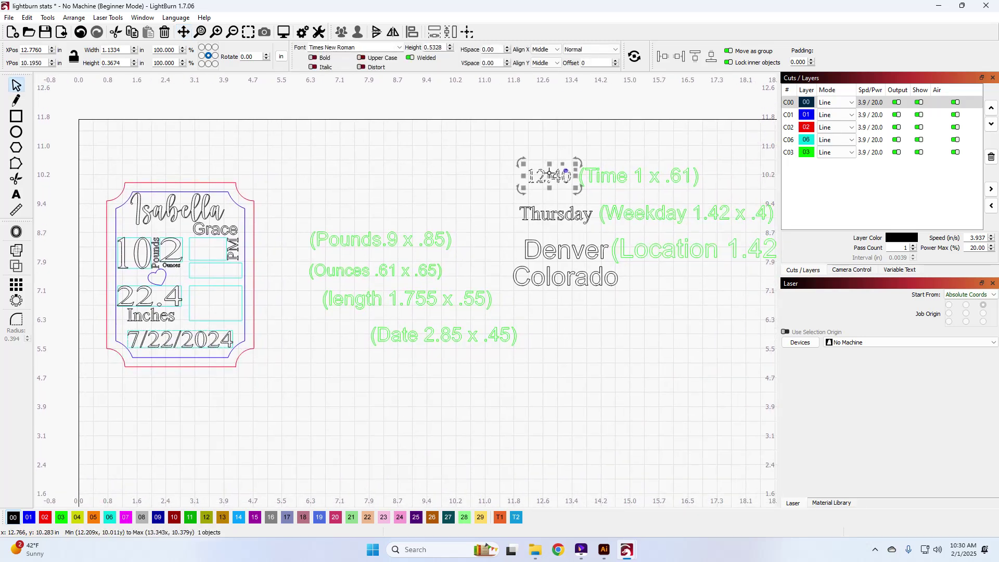
{"action": "double_click", "coordinate": [123, 48]}
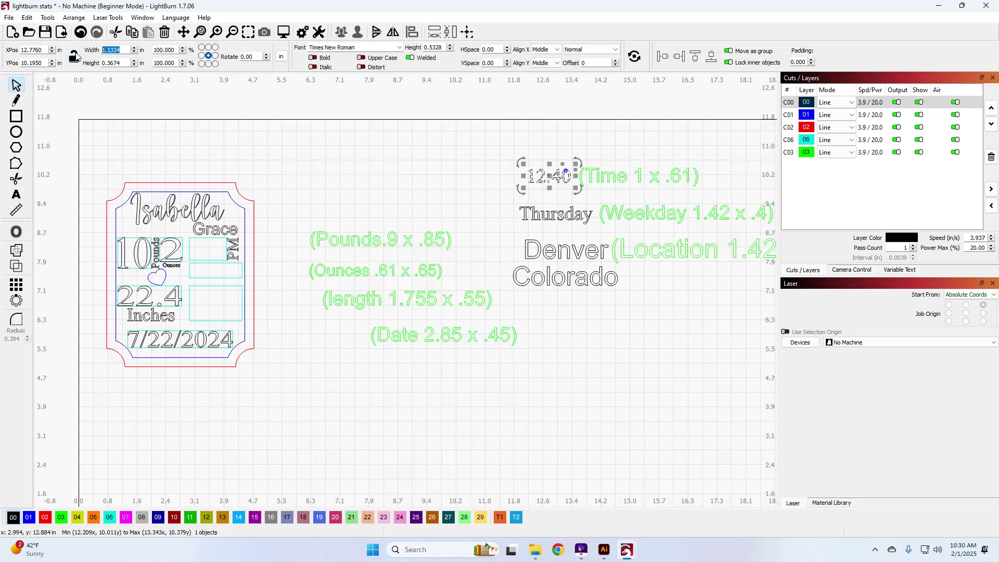
{"action": "type", "text": "1"}
{"action": "key", "text": "Tab"}
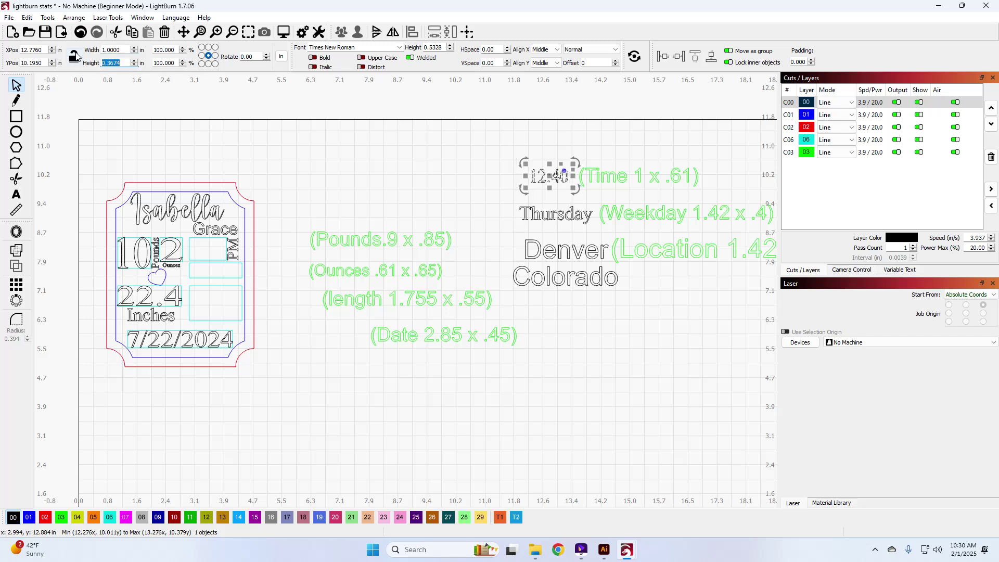
{"action": "type", "text": ".61"}
{"action": "key", "text": "Tab"}
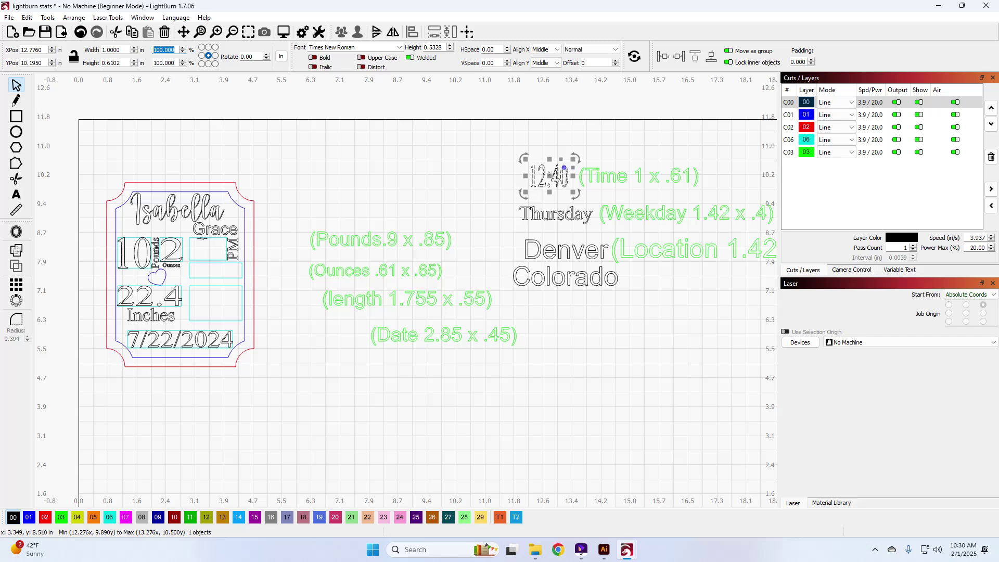
Centre-align the "12:40" in the placeholder box beside PM, using the box as the alignment reference
{"action": "left_click", "coordinate": [203, 239], "text": "shift"}
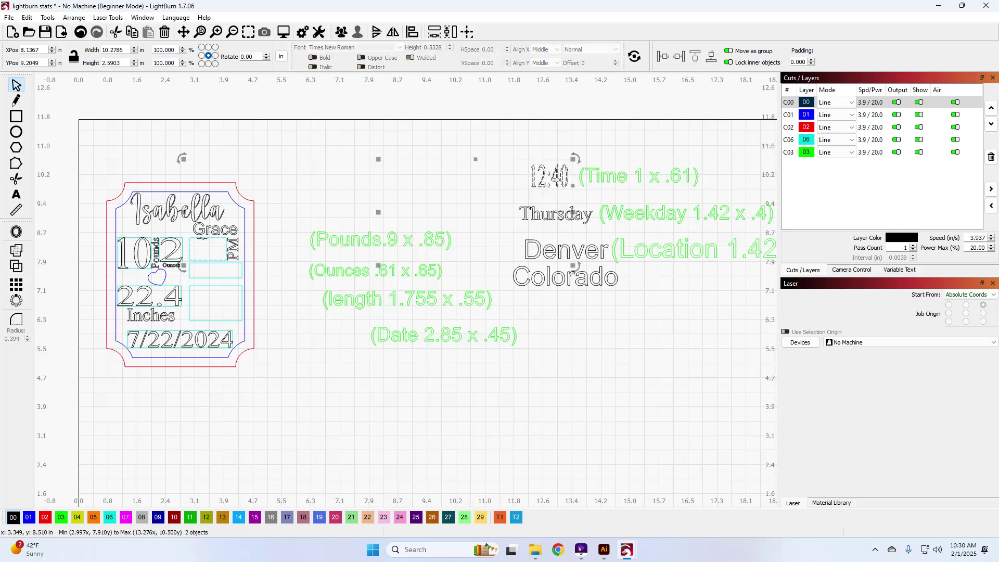
{"action": "left_click", "coordinate": [413, 32]}
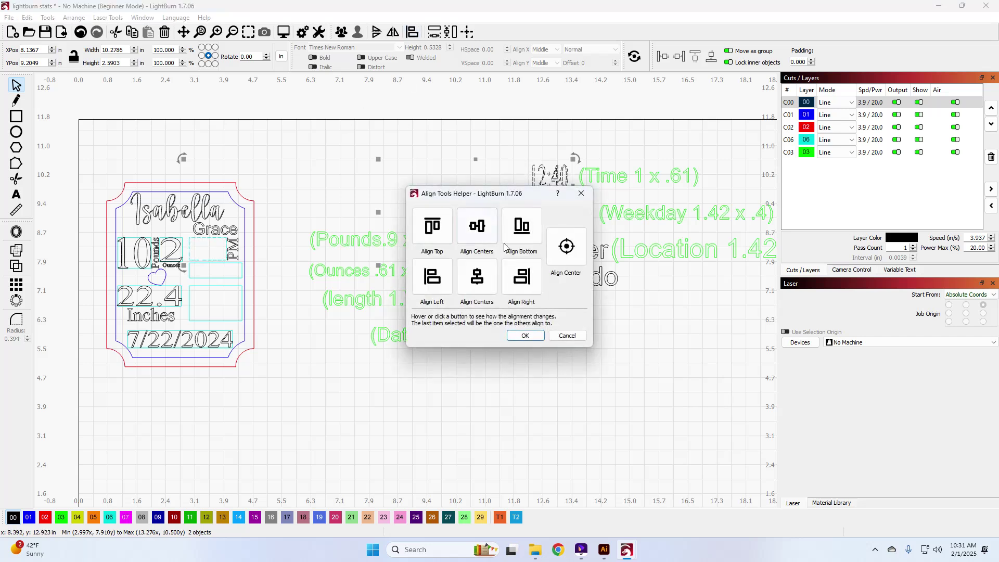
{"action": "left_click", "coordinate": [566, 247]}
{"action": "left_click", "coordinate": [540, 337]}
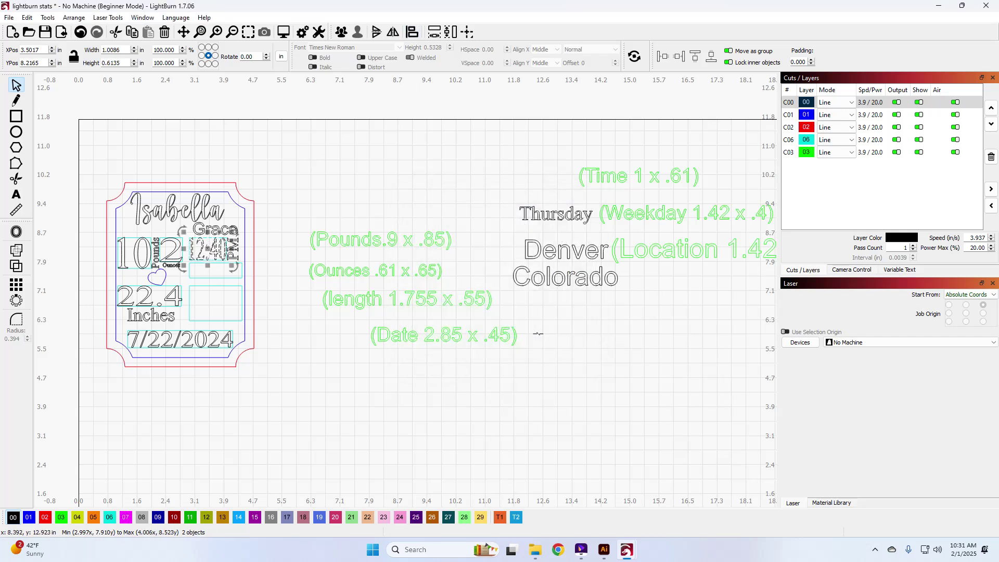
Resize the weekday text "Thursday" to 1.42 in wide by 0.4 in high
{"action": "left_click", "coordinate": [583, 221]}
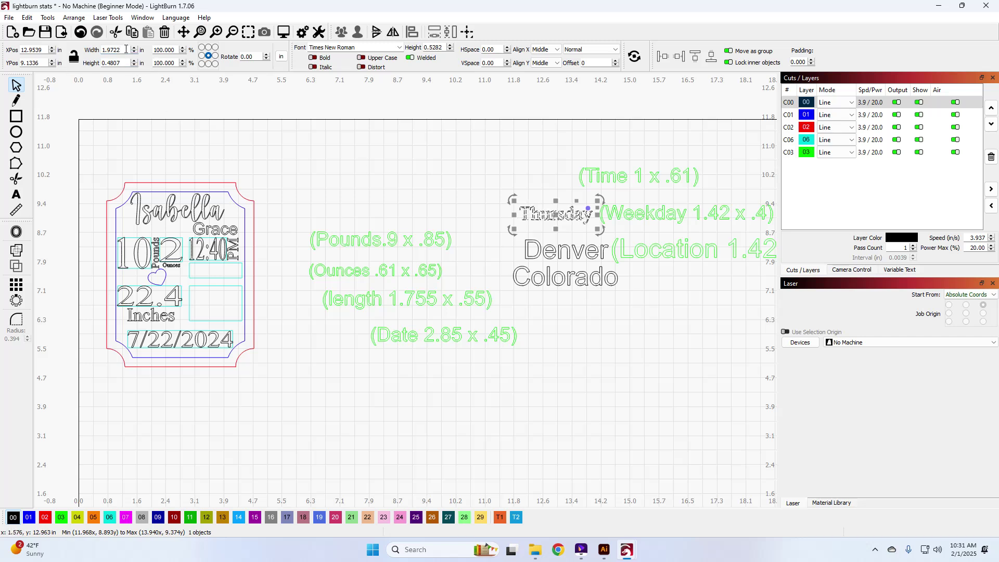
{"action": "key", "text": "ctrl+a"}
{"action": "type", "text": "1"}
{"action": "key", "text": "Return"}
{"action": "key", "text": "Tab"}
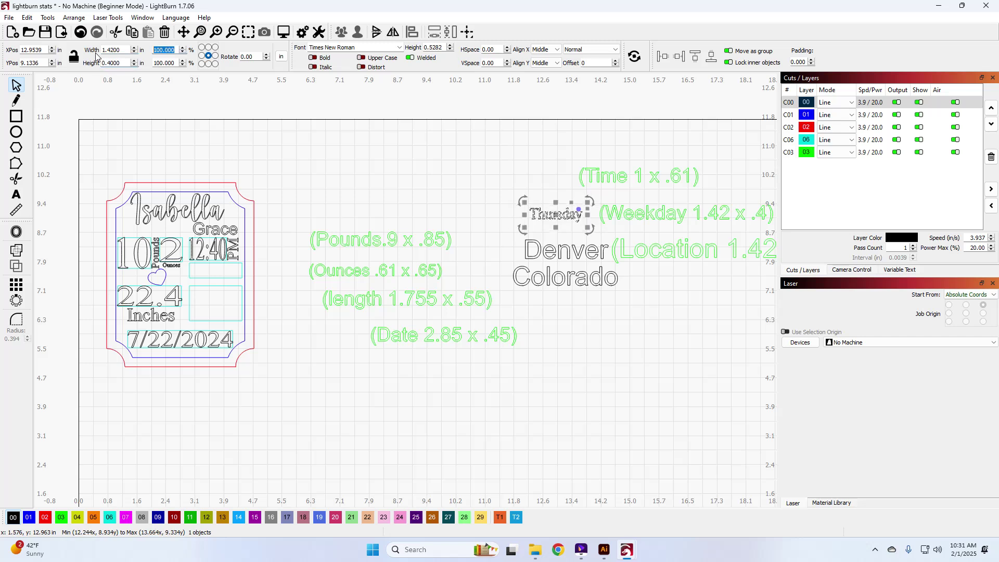
Centre-align "Thursday" in the placeholder box below the time, using the box as the alignment reference
{"action": "left_click", "coordinate": [235, 265], "text": "shift"}
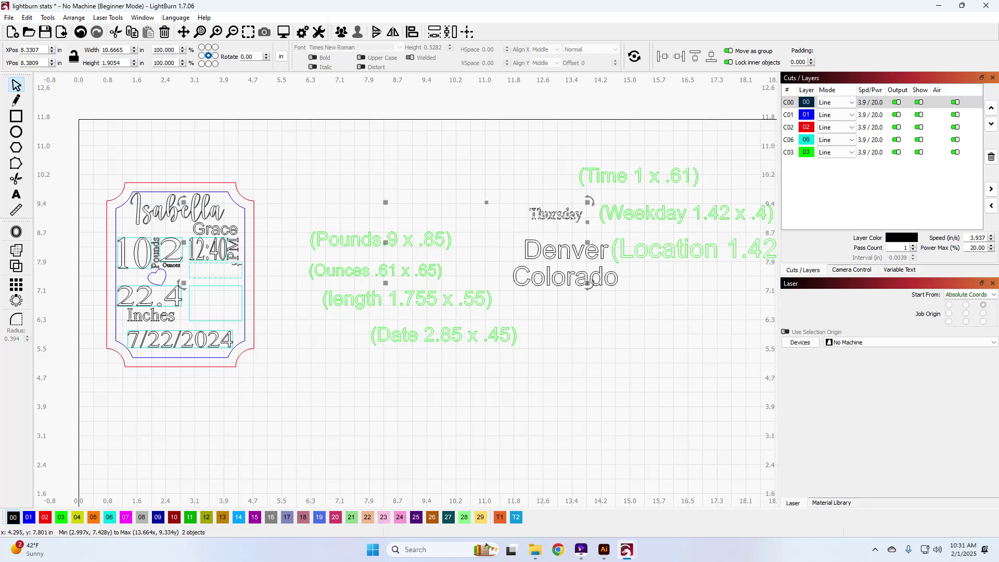
{"action": "left_click", "coordinate": [416, 34]}
{"action": "left_click", "coordinate": [567, 245]}
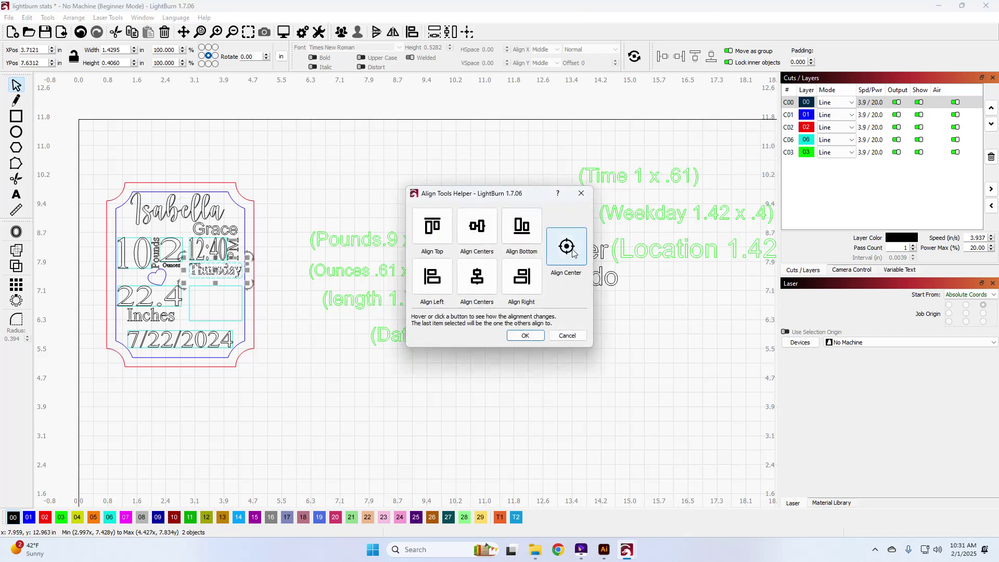
{"action": "left_click", "coordinate": [529, 342]}
Centre the "Denver" and "Colorado" texts horizontally on each other
{"action": "left_click", "coordinate": [605, 285]}
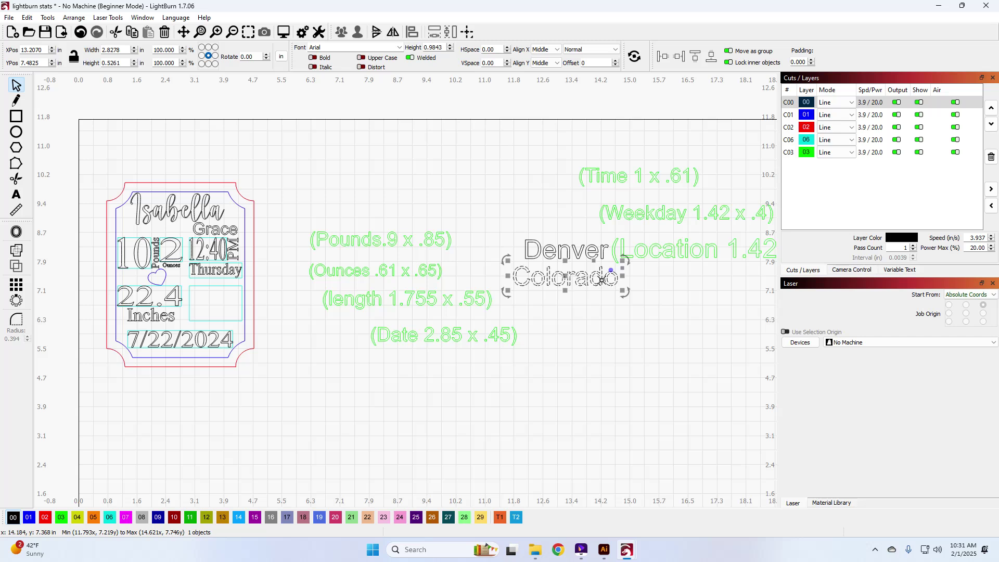
{"action": "left_click_drag", "start_coordinate": [587, 311], "coordinate": [554, 230]}
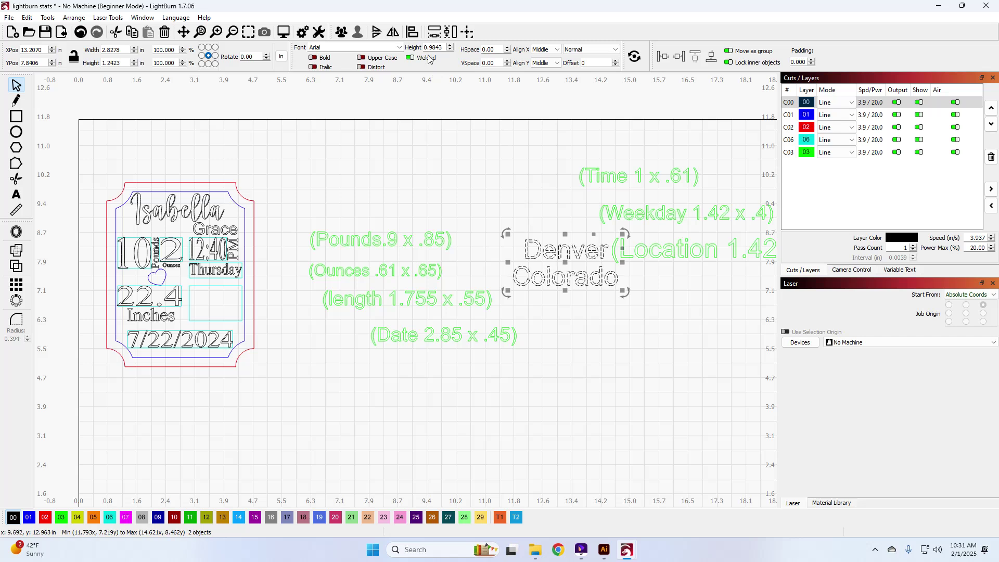
{"action": "left_click", "coordinate": [415, 32]}
{"action": "left_click", "coordinate": [477, 277]}
{"action": "left_click", "coordinate": [525, 336]}
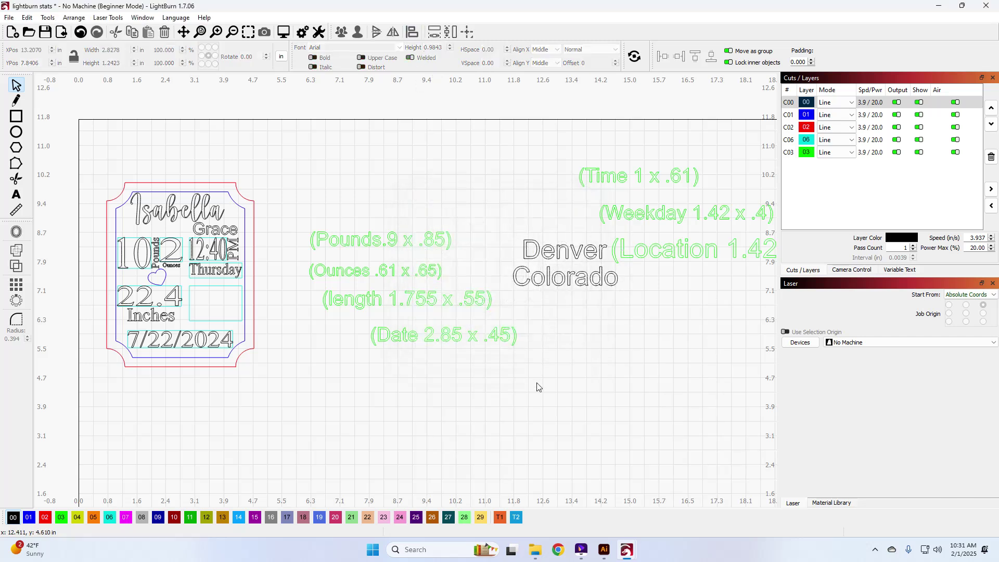
Move "Colorado" up by about 0.16 in so it sits closer beneath "Denver"
{"action": "left_click", "coordinate": [561, 289]}
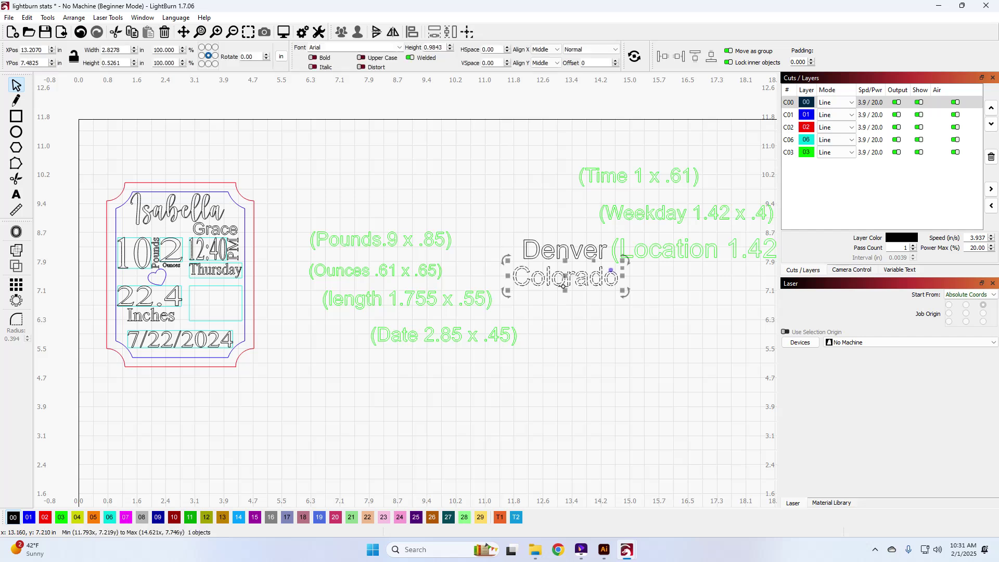
{"action": "left_click_drag", "start_coordinate": [561, 289], "coordinate": [562, 284]}
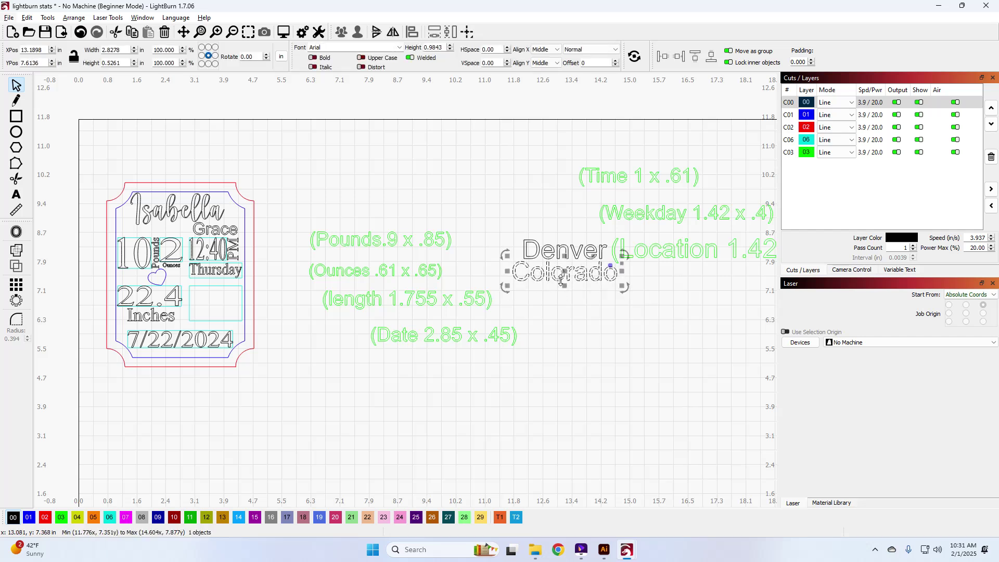
{"action": "scroll", "coordinate": [562, 283], "scroll_direction": "up", "scroll_amount": 4}
{"action": "scroll", "coordinate": [561, 281], "scroll_direction": "up", "scroll_amount": 1}
{"action": "left_click", "coordinate": [614, 306]}
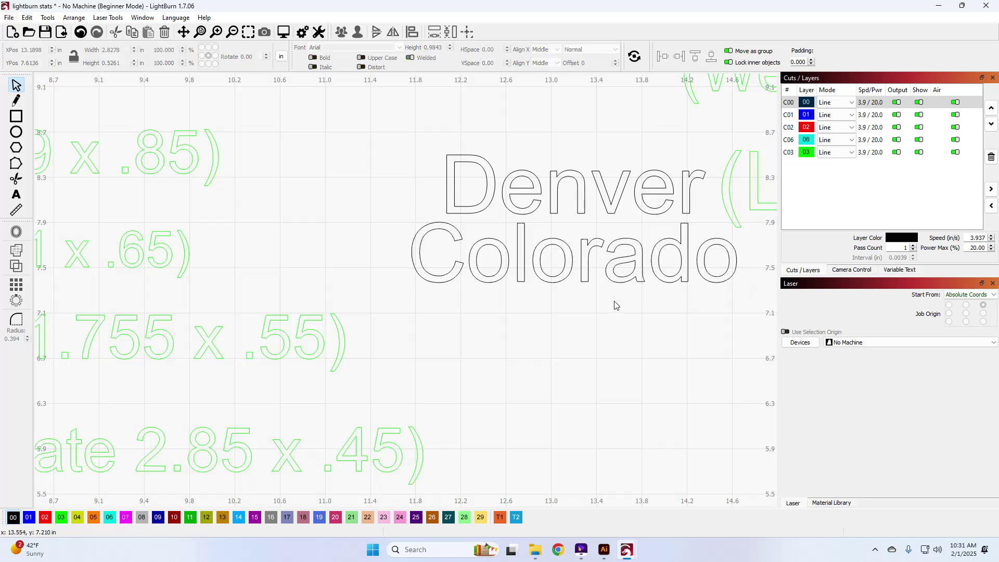
{"action": "left_click_drag", "start_coordinate": [582, 265], "coordinate": [580, 261]}
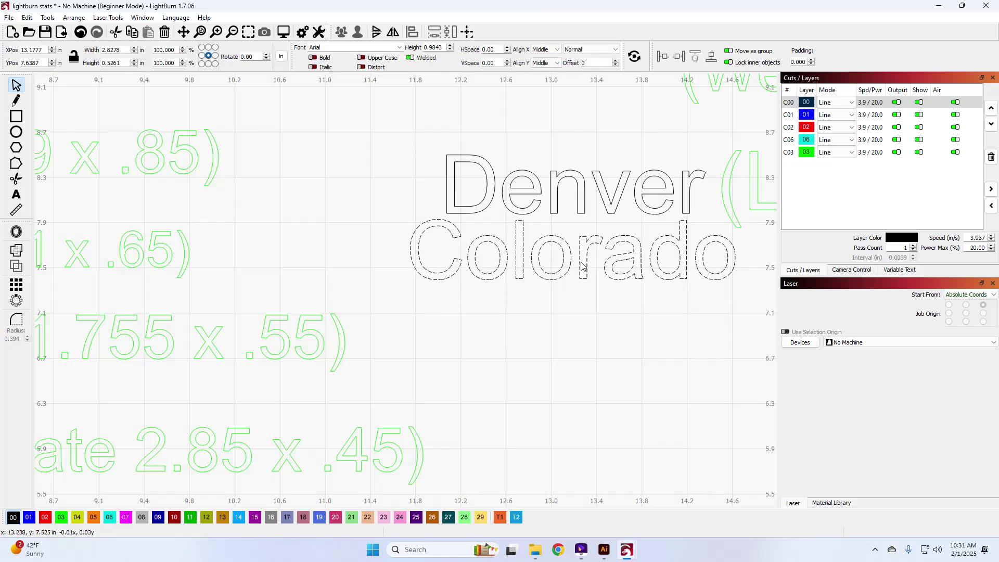
Realign "Denver" horizontally with the centre of the repositioned "Colorado" text
{"action": "left_click_drag", "start_coordinate": [620, 340], "coordinate": [536, 141]}
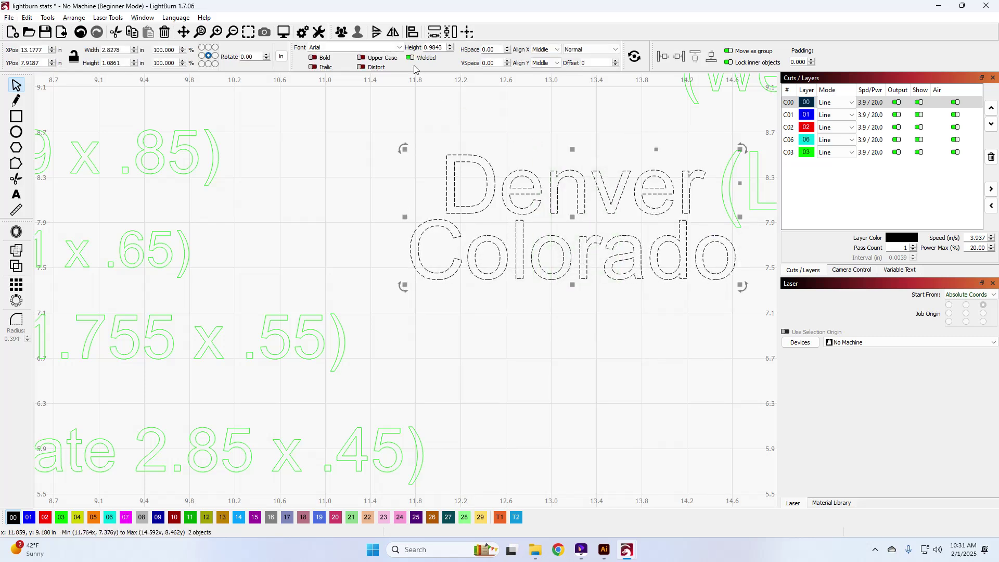
{"action": "left_click", "coordinate": [411, 32]}
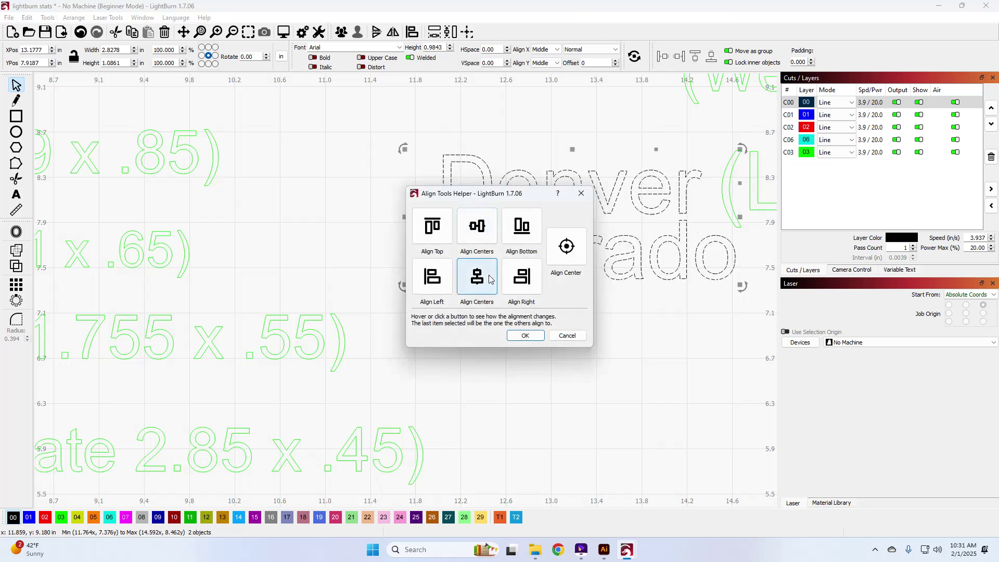
{"action": "left_click", "coordinate": [525, 336]}
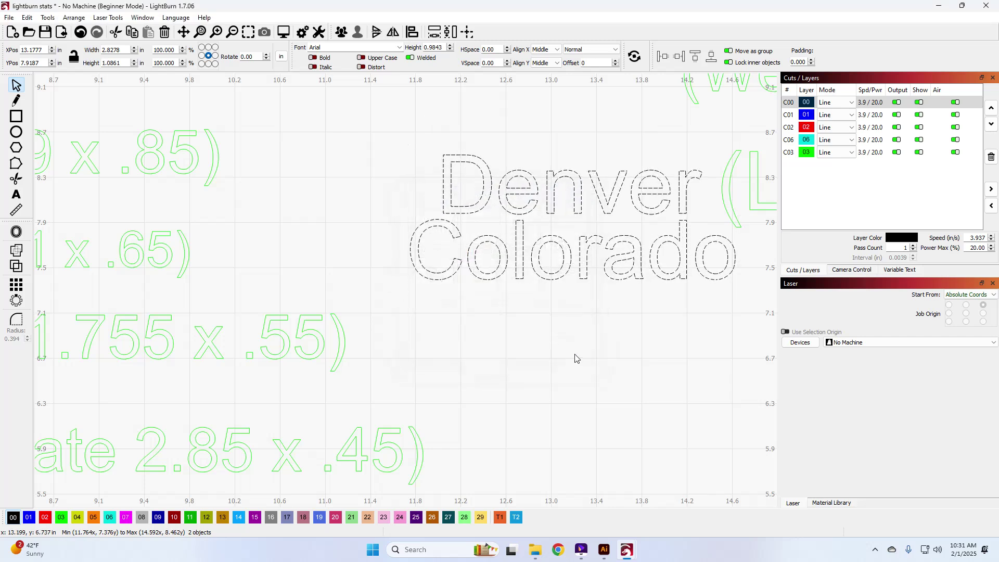
{"action": "left_click", "coordinate": [573, 358]}
Group the "Denver" and "Colorado" texts into one object
{"action": "left_click_drag", "start_coordinate": [596, 276], "coordinate": [510, 144]}
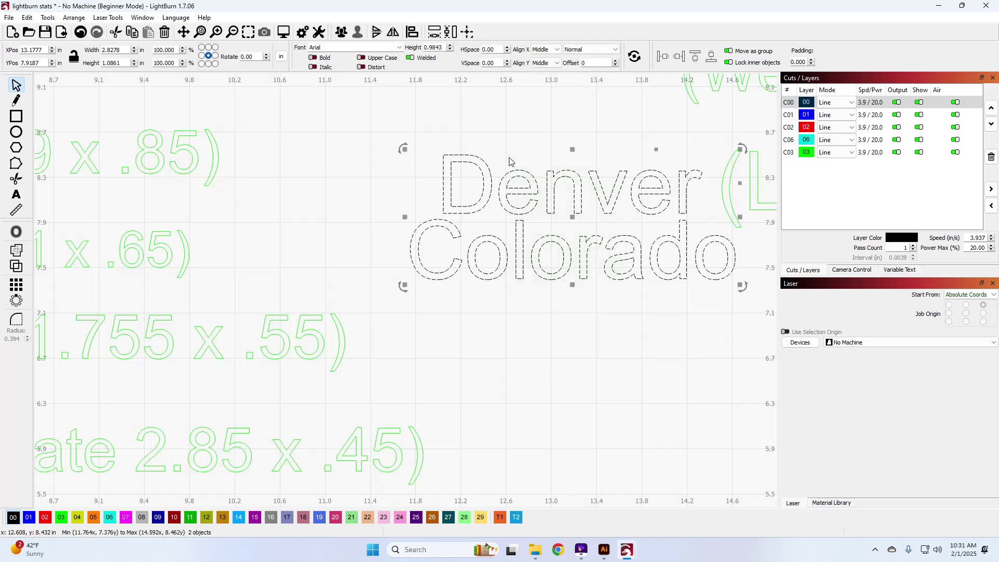
{"action": "left_click", "coordinate": [647, 350]}
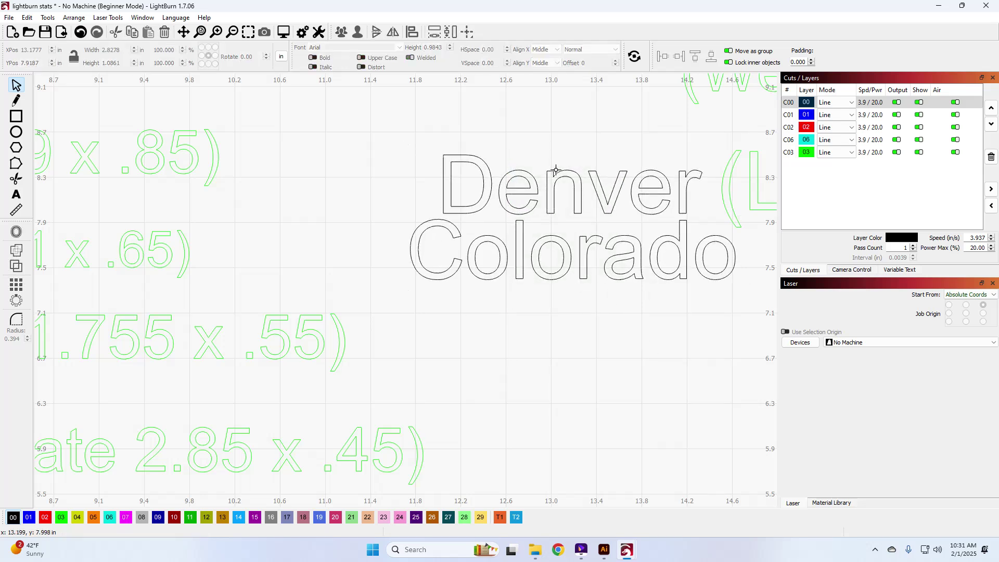
{"action": "left_click_drag", "start_coordinate": [650, 327], "coordinate": [489, 116]}
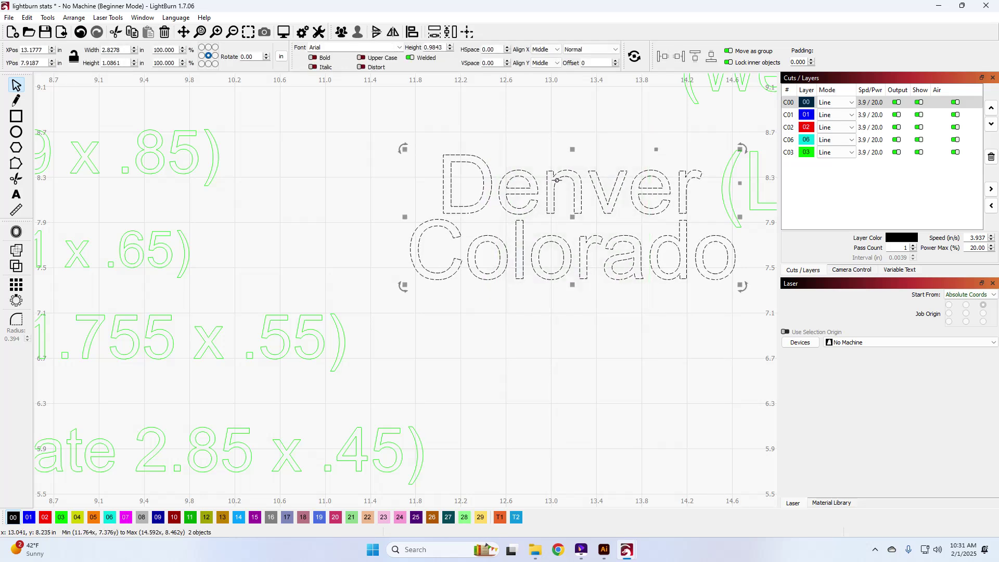
{"action": "right_click", "coordinate": [558, 186]}
{"action": "left_click", "coordinate": [586, 277]}
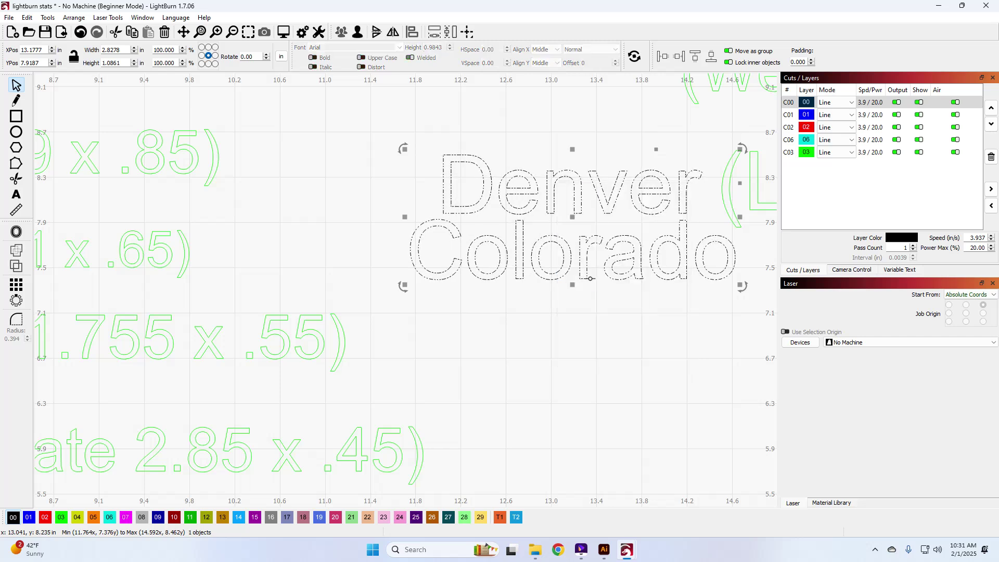
{"action": "scroll", "coordinate": [589, 310], "scroll_direction": "down", "scroll_amount": 3}
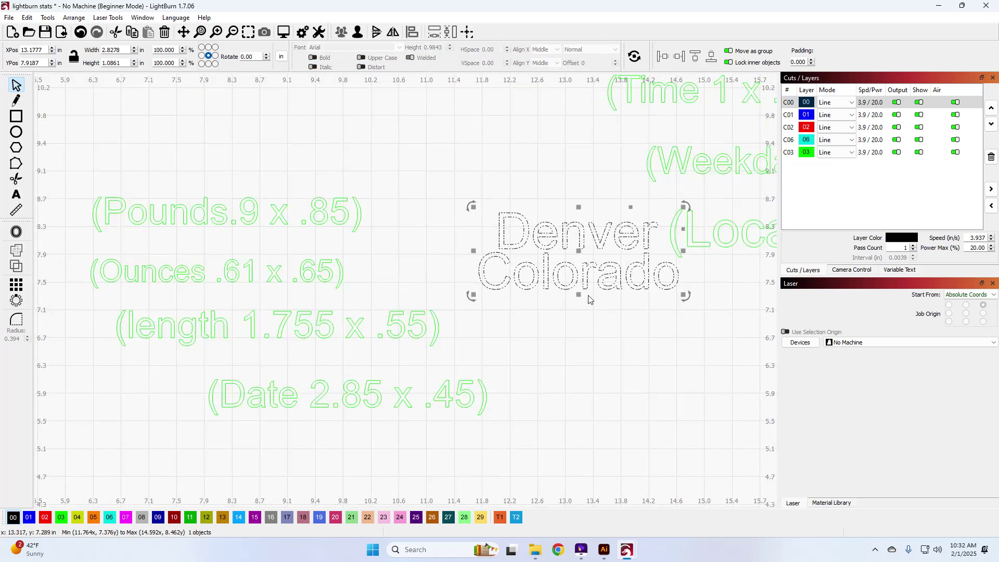
Resize the grouped "Denver Colorado" text to 1.42 in wide and 0.95 in high
{"action": "left_click_drag", "start_coordinate": [598, 311], "coordinate": [576, 300]}
{"action": "scroll", "coordinate": [576, 300], "scroll_direction": "down", "scroll_amount": 5}
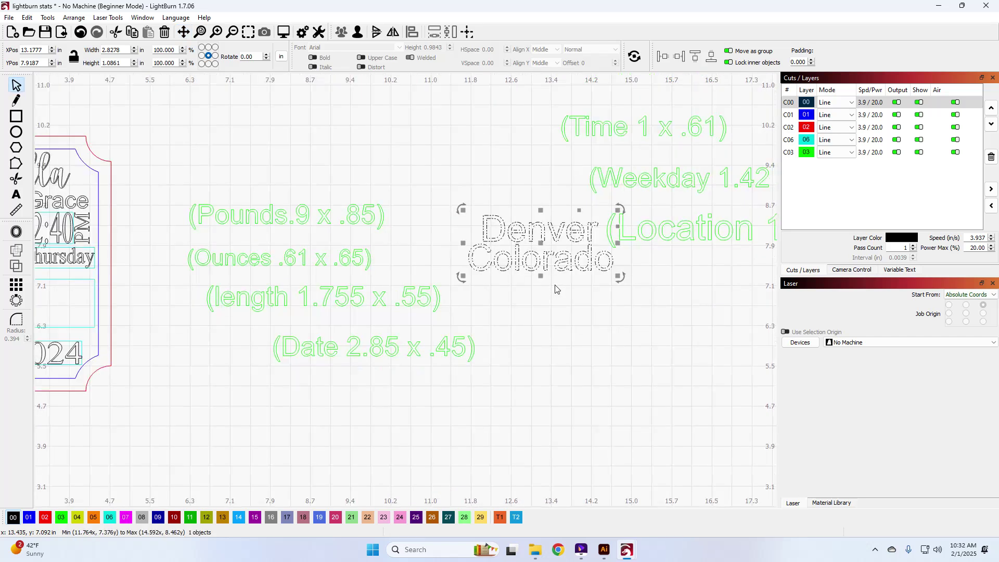
{"action": "left_click_drag", "start_coordinate": [557, 309], "coordinate": [512, 308]}
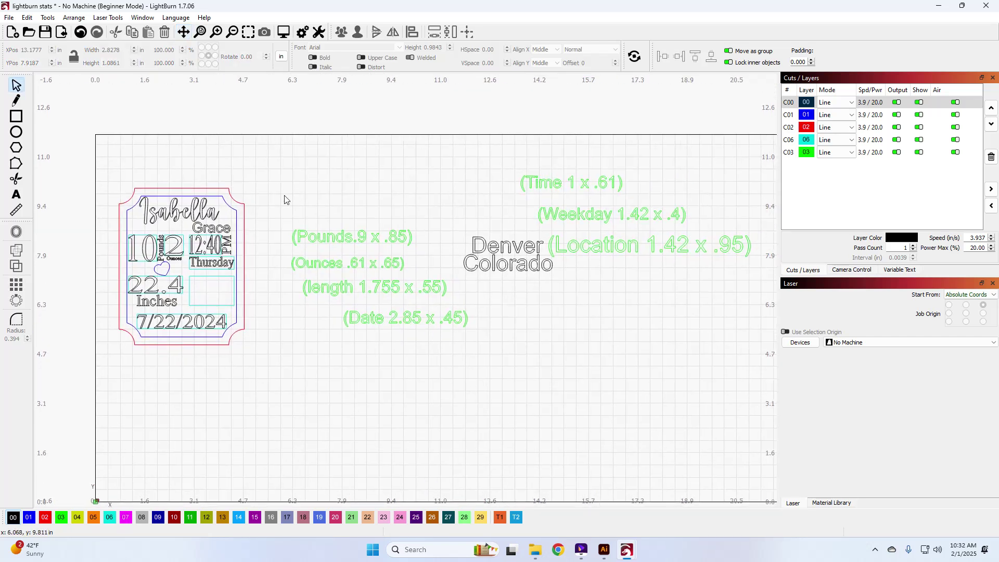
{"action": "left_click_drag", "start_coordinate": [120, 50], "coordinate": [103, 50]}
{"action": "type", "text": "1.42"}
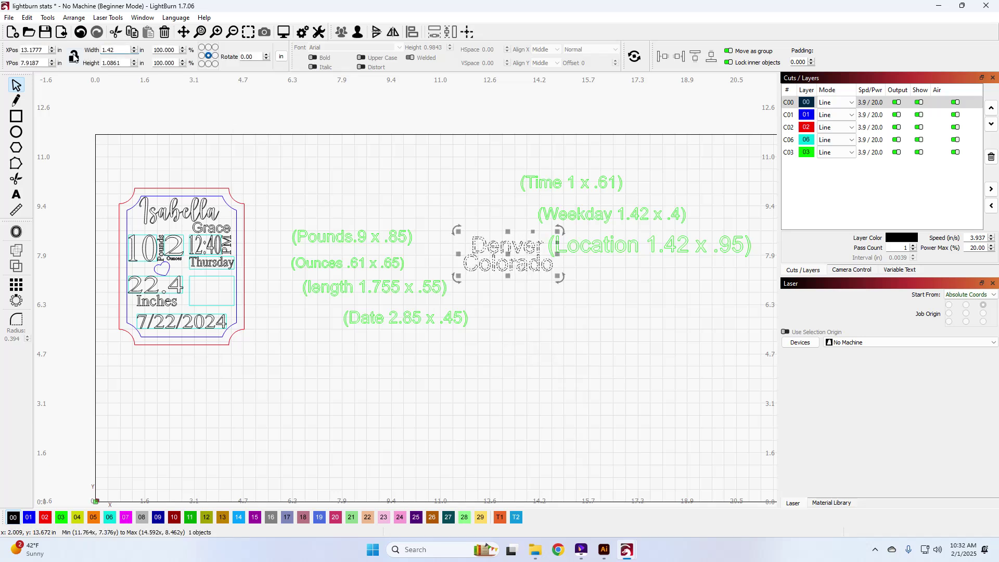
{"action": "key", "text": "Tab"}
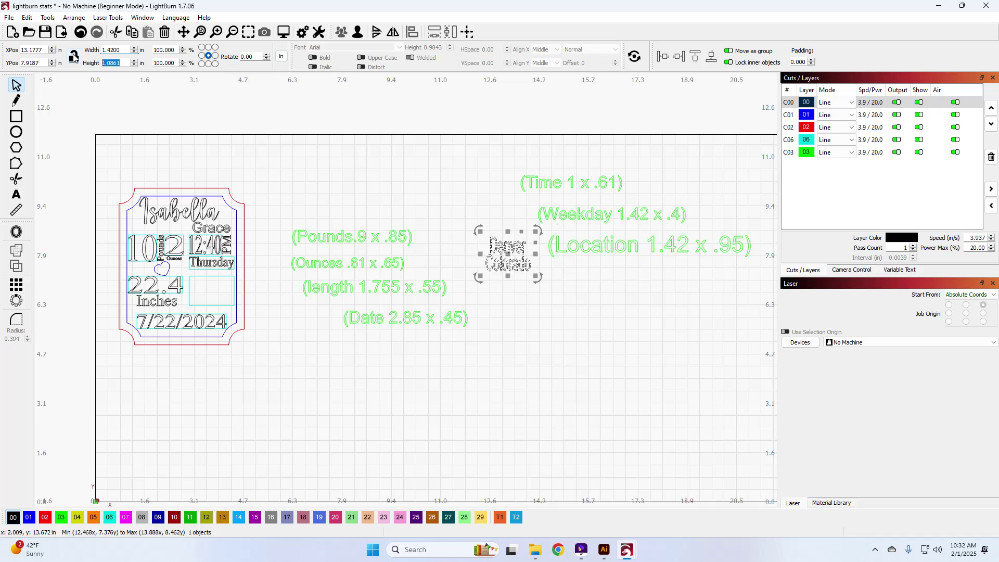
{"action": "key", "text": "BackSpace"}
{"action": "type", "text": ".95"}
{"action": "key", "text": "Tab"}
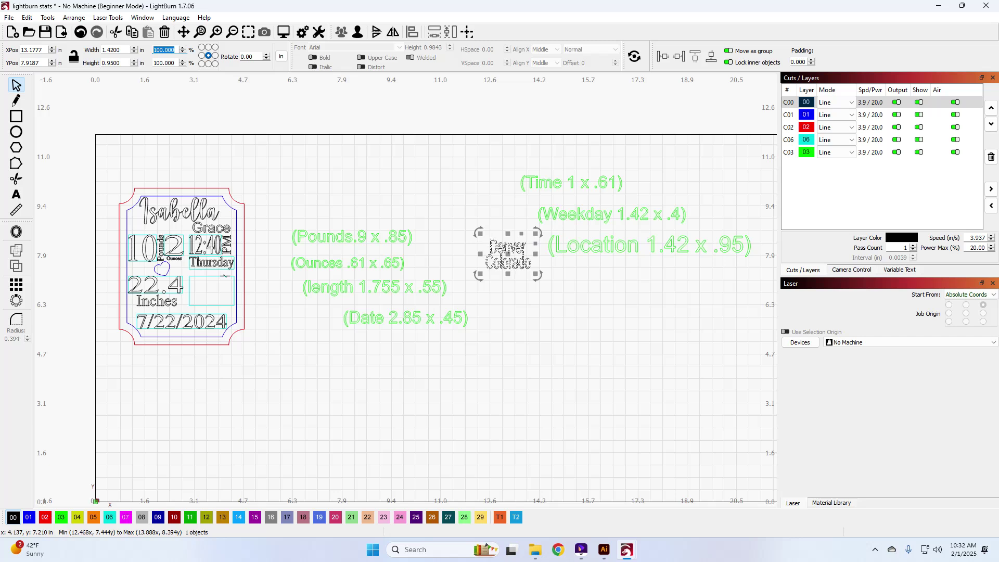
Centre the "Denver Colorado" group both ways in the empty location placeholder box beneath "Thursday"
{"action": "left_click", "coordinate": [225, 276]}
{"action": "left_click", "coordinate": [225, 276], "text": "shift"}
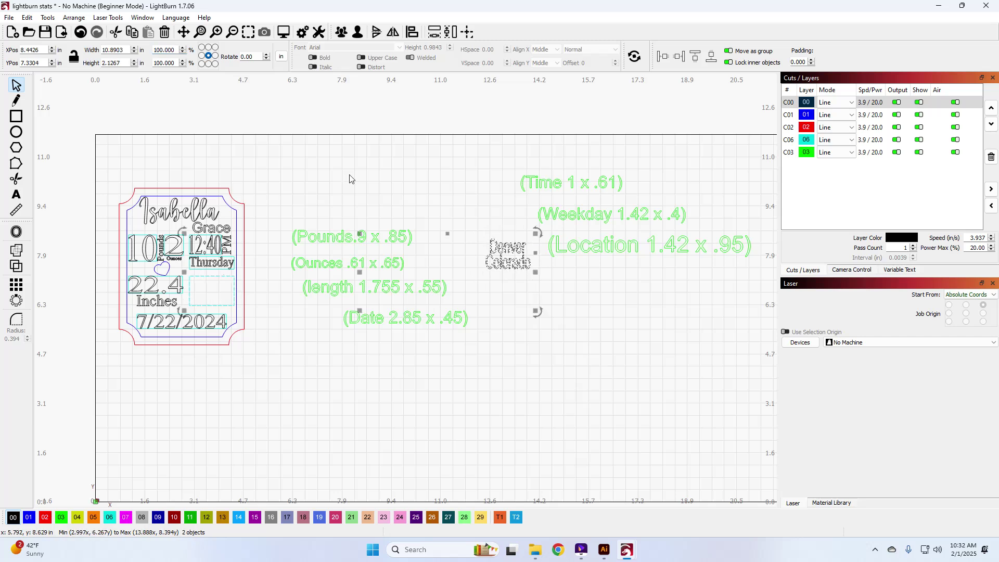
{"action": "left_click", "coordinate": [412, 33]}
{"action": "left_click", "coordinate": [562, 247]}
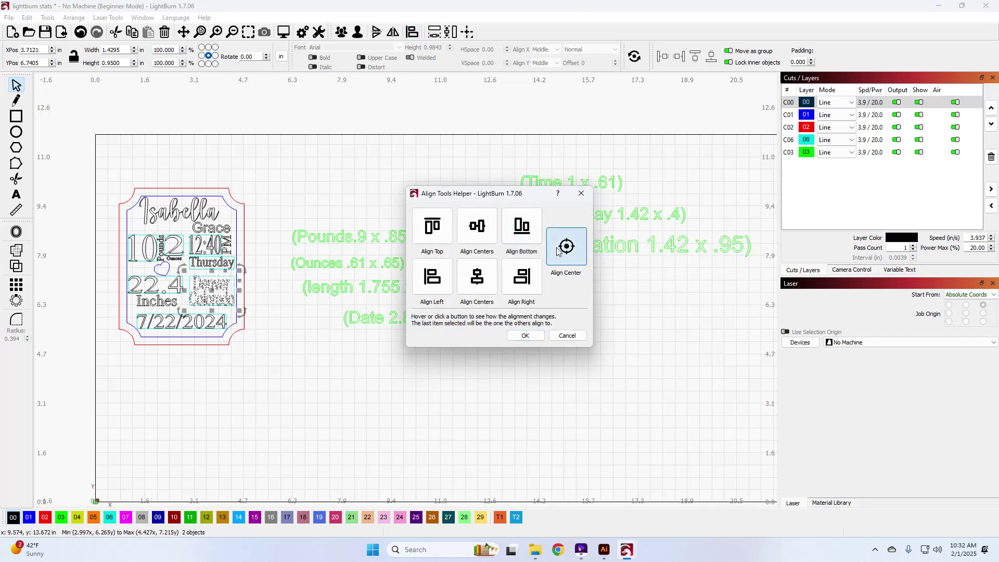
{"action": "left_click", "coordinate": [528, 334]}
{"action": "left_click", "coordinate": [550, 352]}
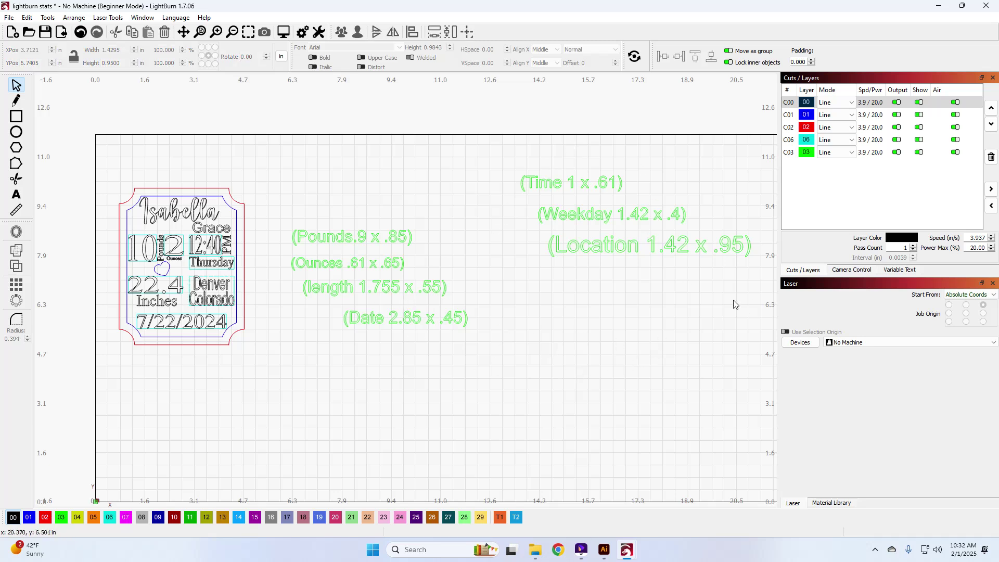
Delete all the green size-guide notes beside the plaque
{"action": "left_click_drag", "start_coordinate": [685, 389], "coordinate": [355, 165]}
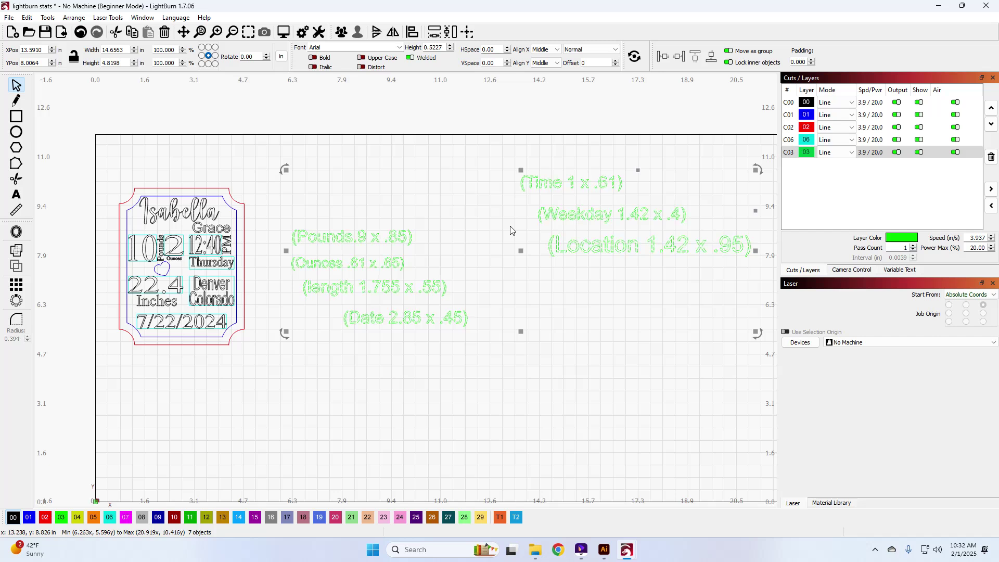
{"action": "key", "text": "Delete"}
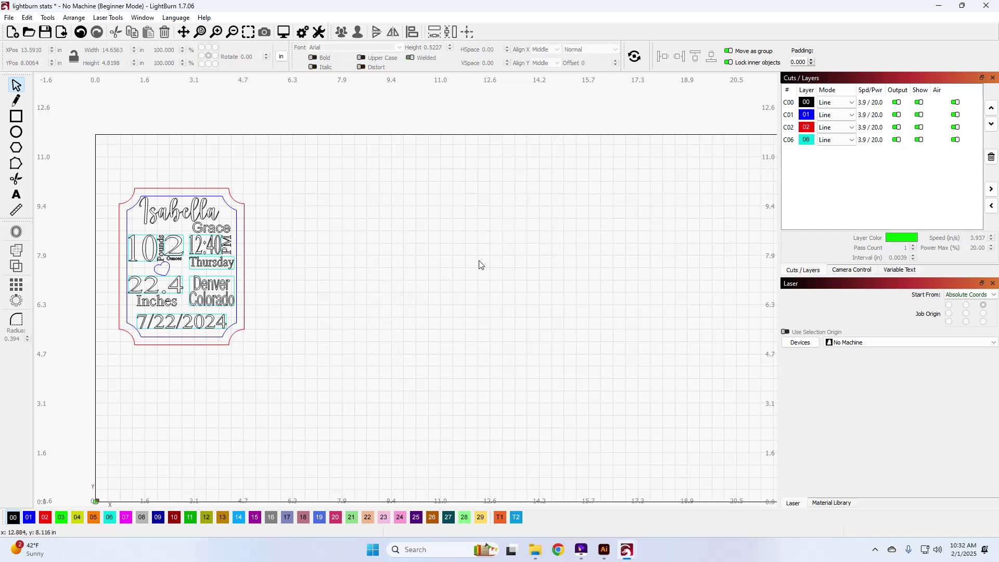
Set the black text layer C00 to Fill mode, briefly toggling its visibility to check what it contains
{"action": "left_click_drag", "start_coordinate": [337, 216], "coordinate": [578, 198]}
{"action": "scroll", "coordinate": [578, 199], "scroll_direction": "up", "scroll_amount": 4}
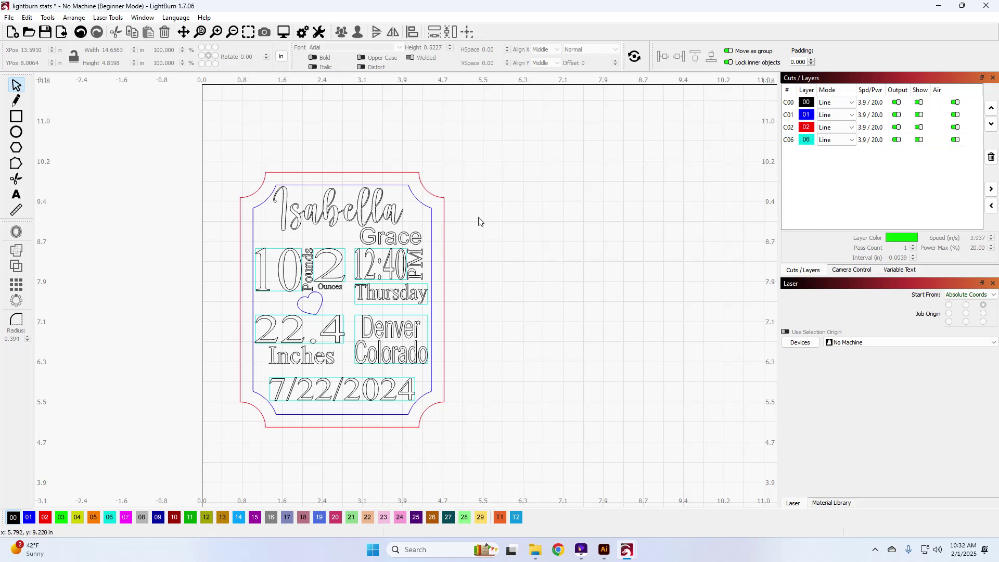
{"action": "left_click", "coordinate": [810, 103]}
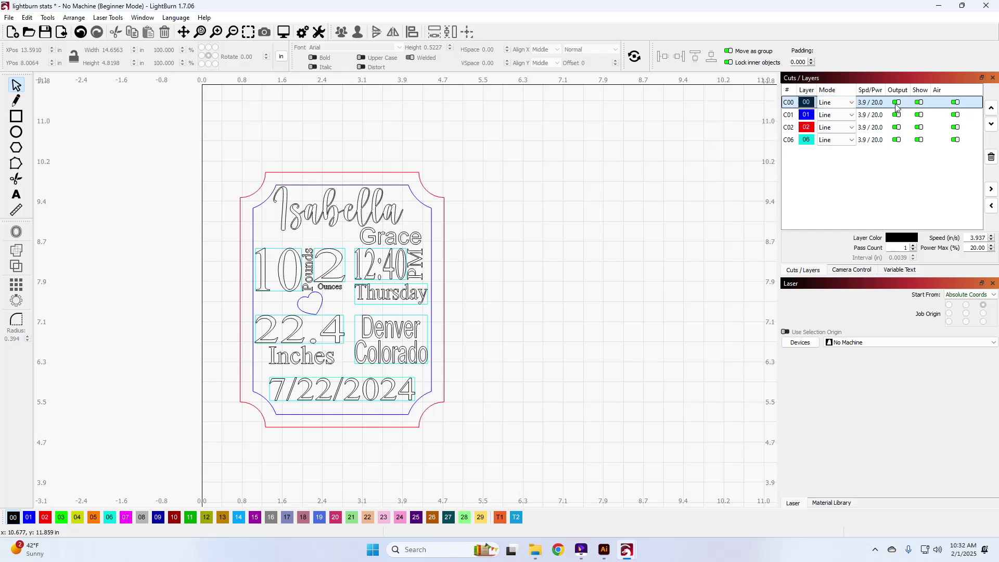
{"action": "left_click", "coordinate": [919, 104]}
{"action": "left_click", "coordinate": [919, 103]}
{"action": "left_click", "coordinate": [837, 102]}
{"action": "left_click", "coordinate": [843, 116]}
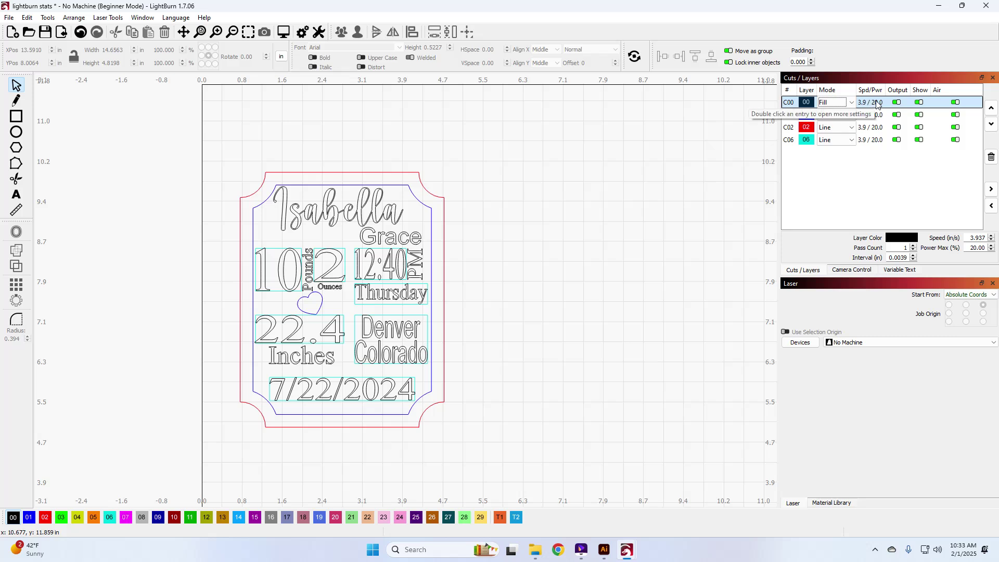
{"action": "left_click", "coordinate": [725, 124]}
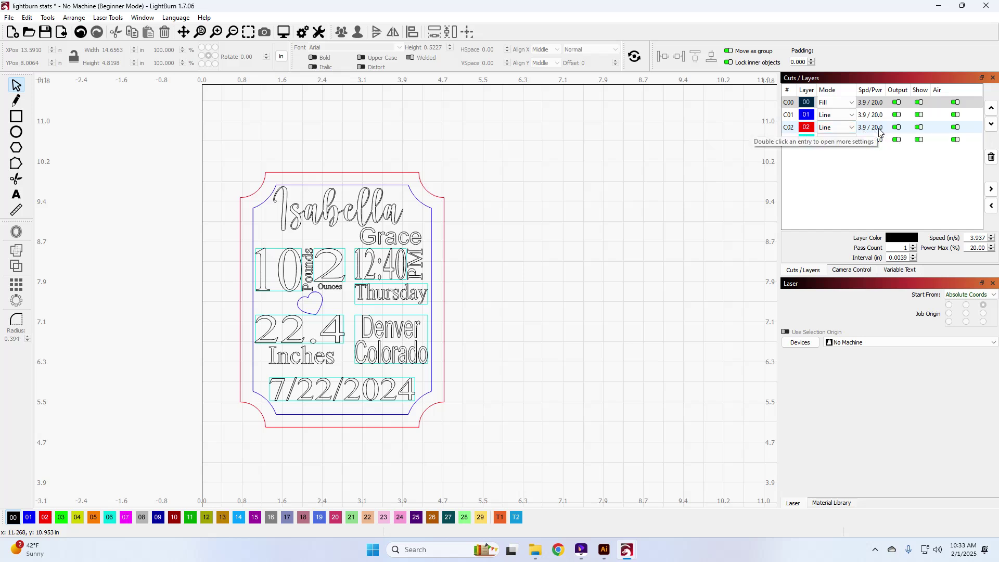
{"action": "left_click", "coordinate": [874, 105]}
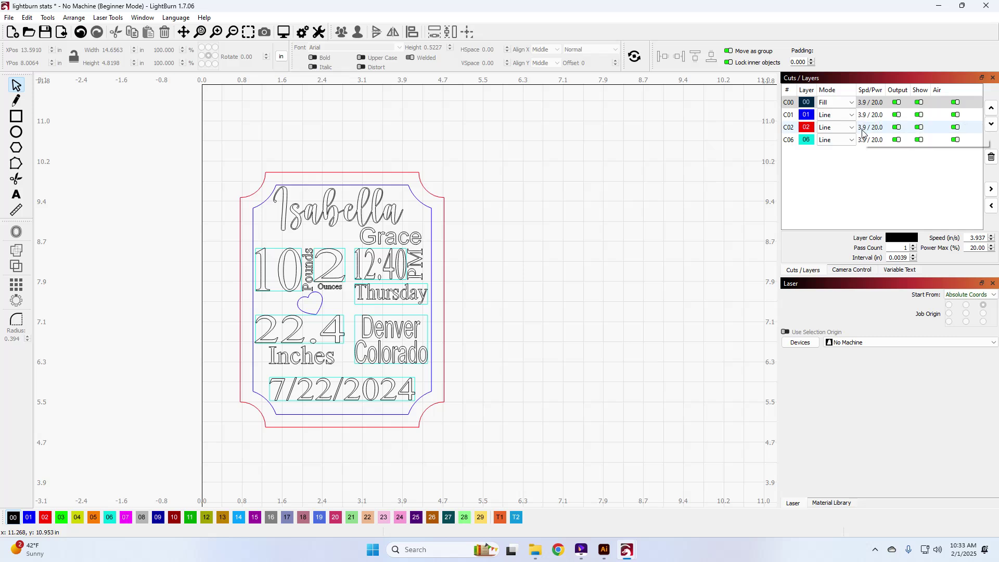
Check the cyan placeholder-box layer C06 by hiding and reshowing it, and disable its laser output
{"action": "left_click", "coordinate": [810, 145]}
{"action": "left_click", "coordinate": [920, 140]}
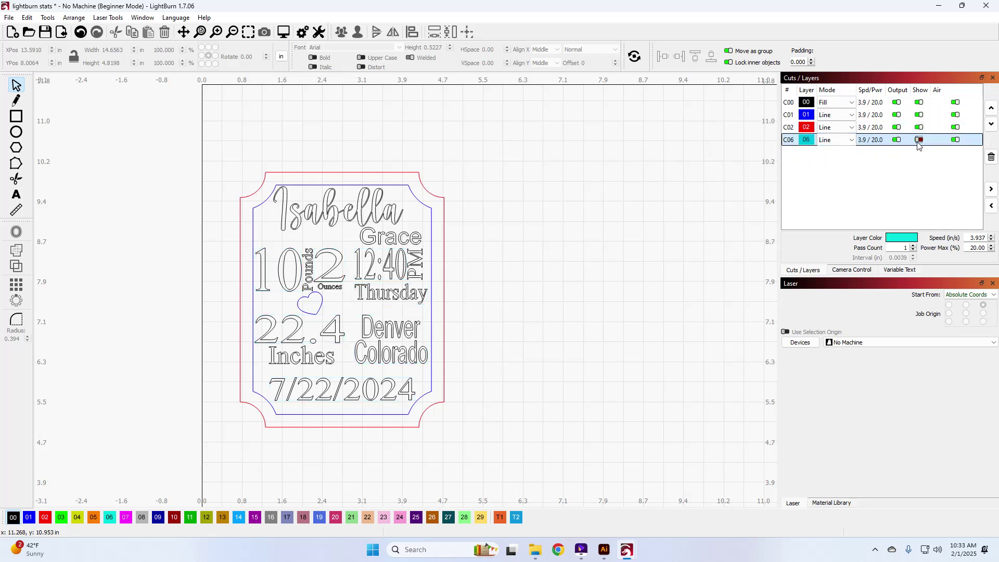
{"action": "left_click", "coordinate": [919, 140]}
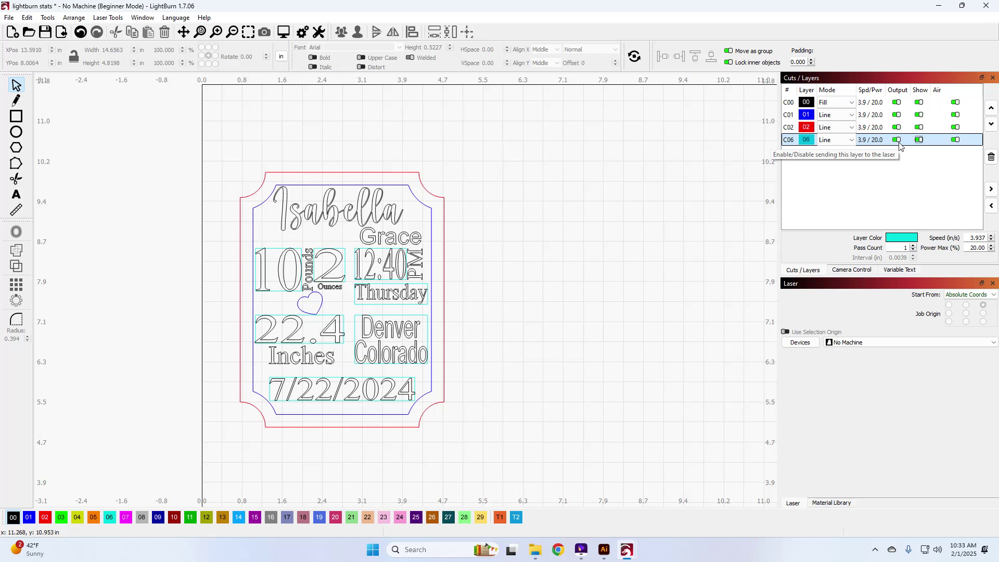
{"action": "left_click", "coordinate": [902, 144]}
{"action": "left_click", "coordinate": [898, 140]}
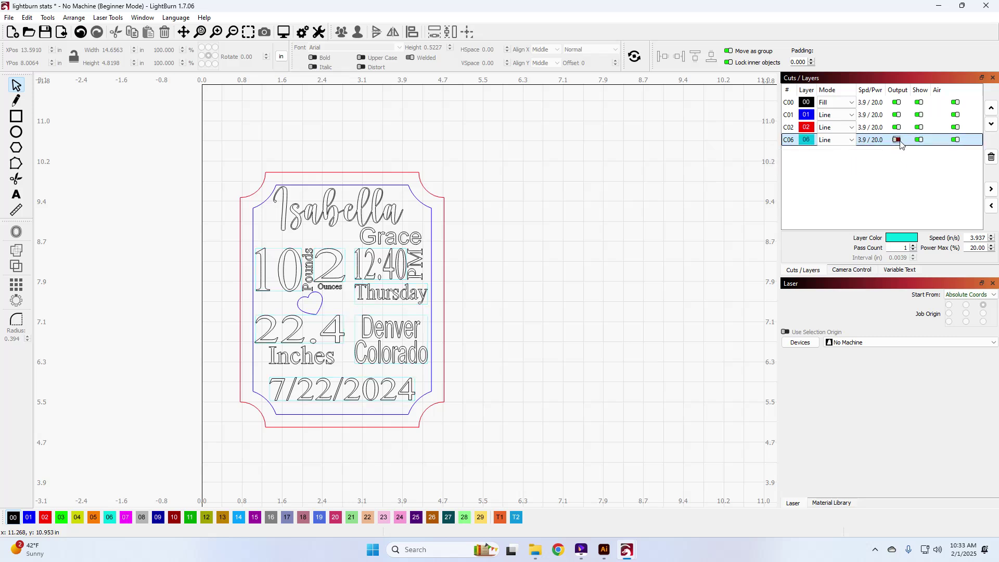